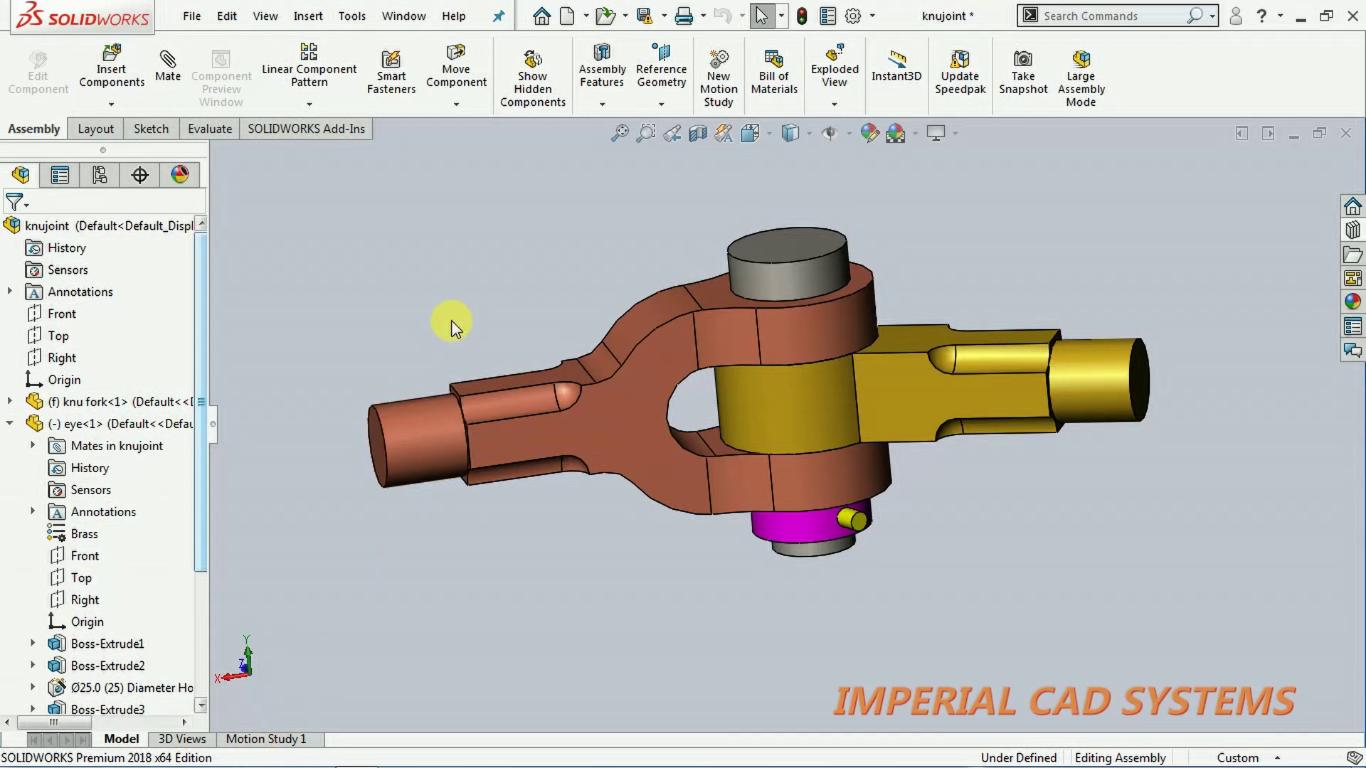
- Start an exploded view and slide the eye out along X to about 156 mm
{"action": "middle_click_drag", "start_coordinate": [496, 337], "coordinate": [496, 349]}
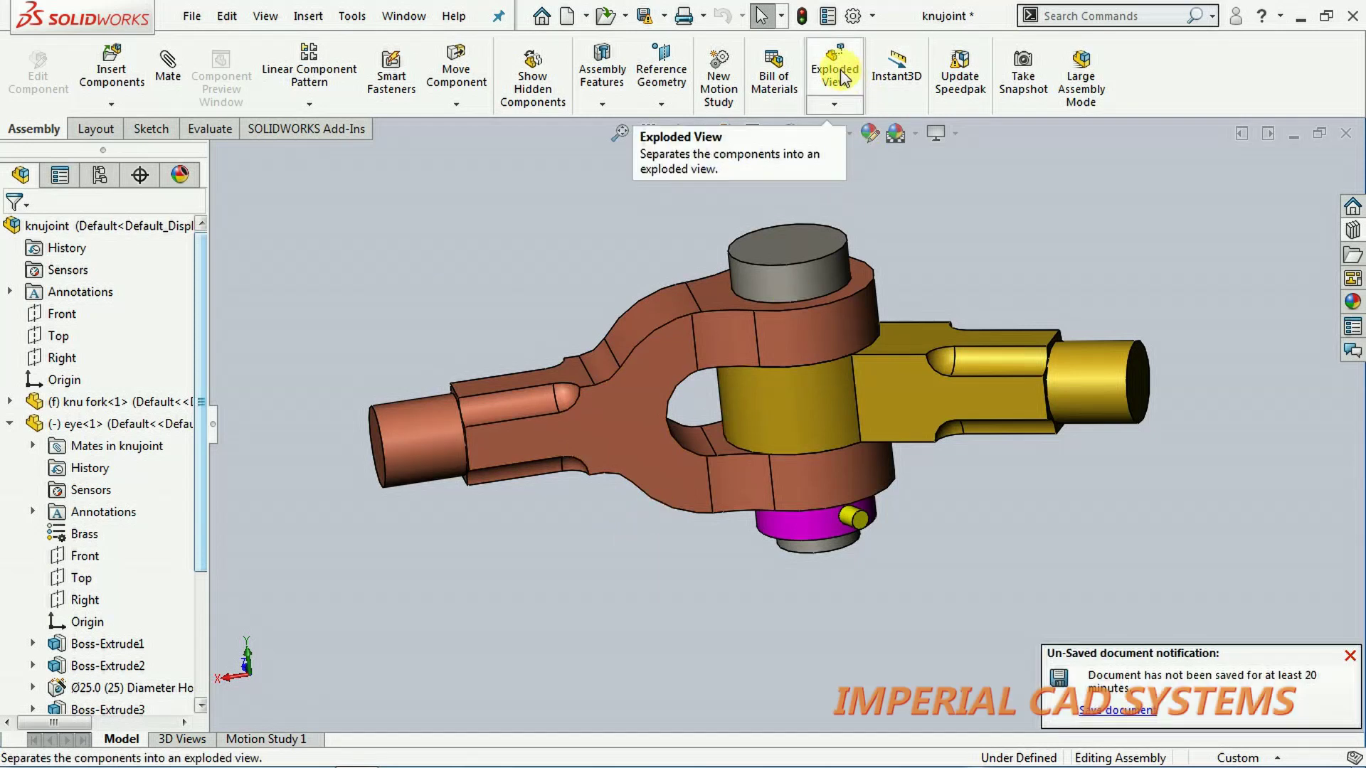
{"action": "left_click", "coordinate": [843, 79]}
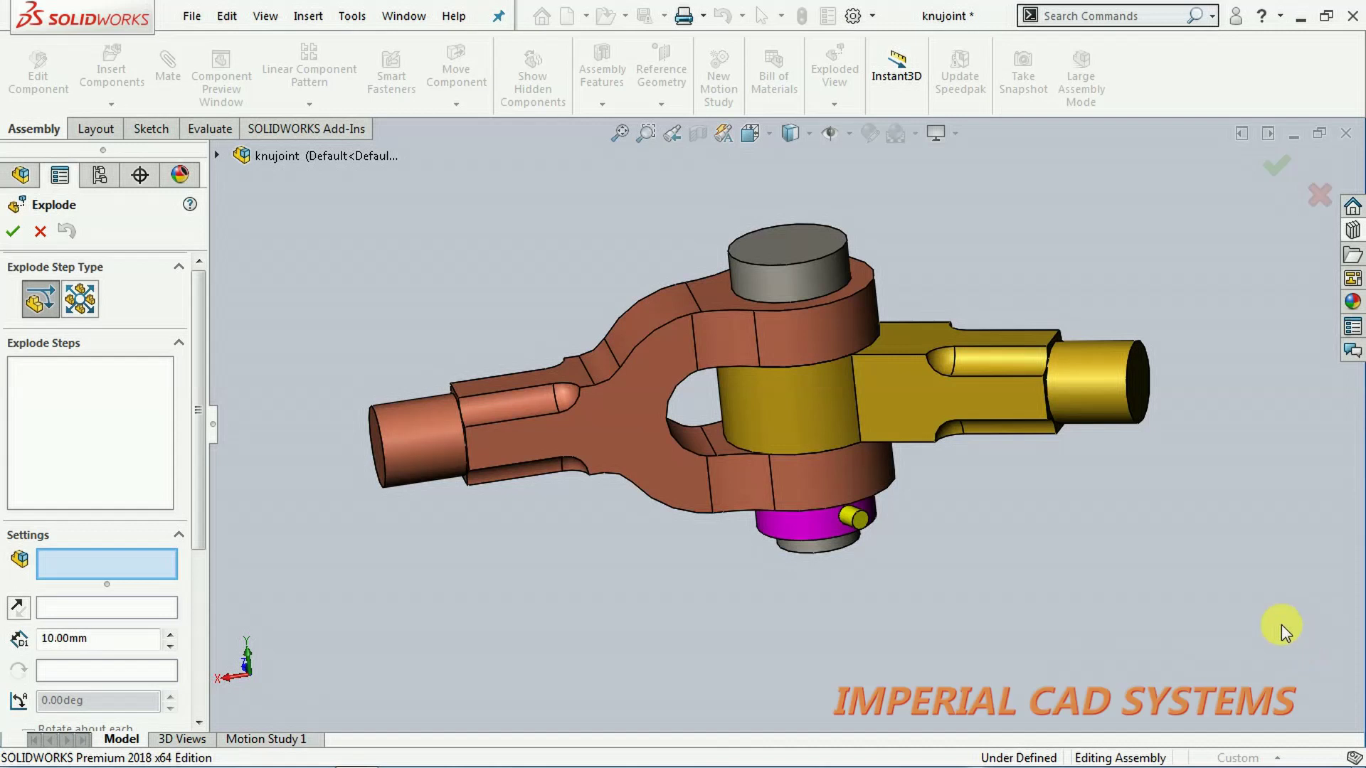
{"action": "middle_click_drag", "start_coordinate": [575, 313], "coordinate": [425, 359]}
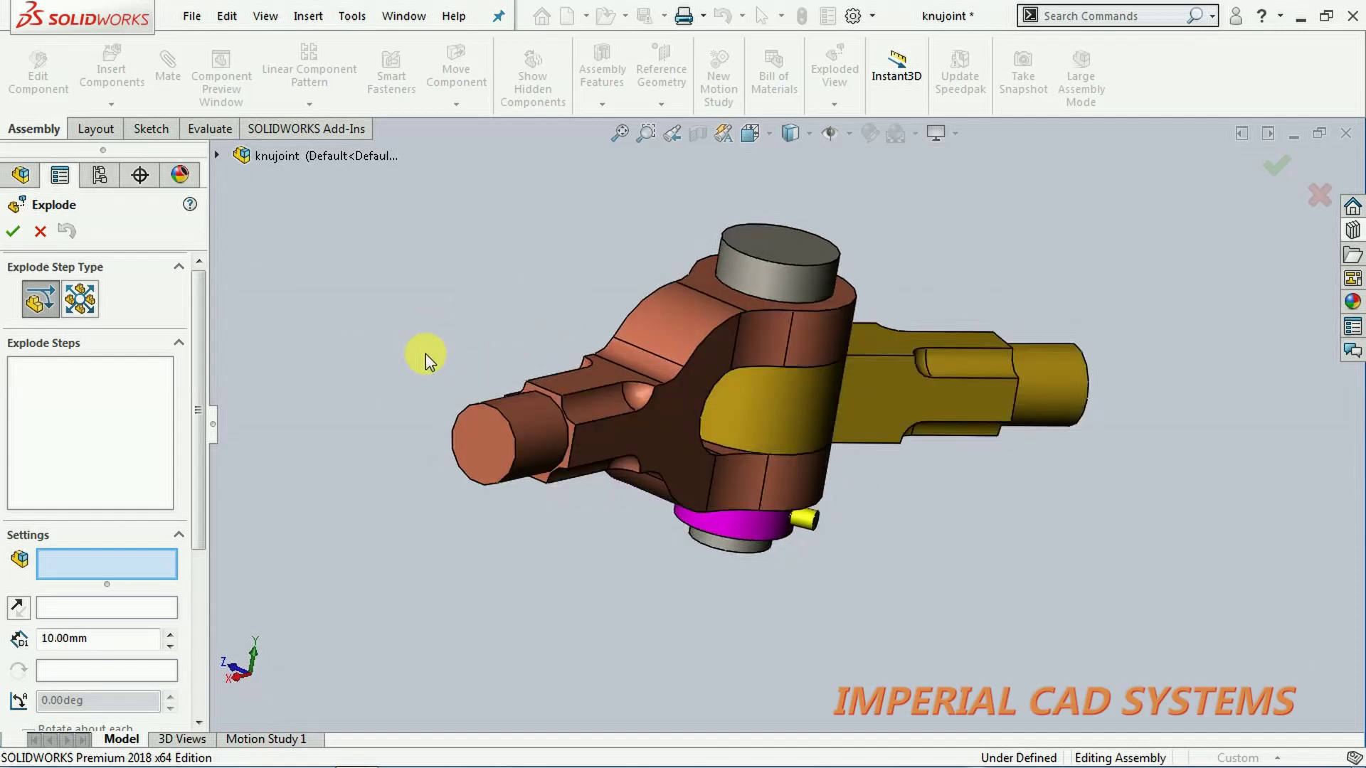
{"action": "middle_click_drag", "start_coordinate": [878, 406], "coordinate": [915, 473]}
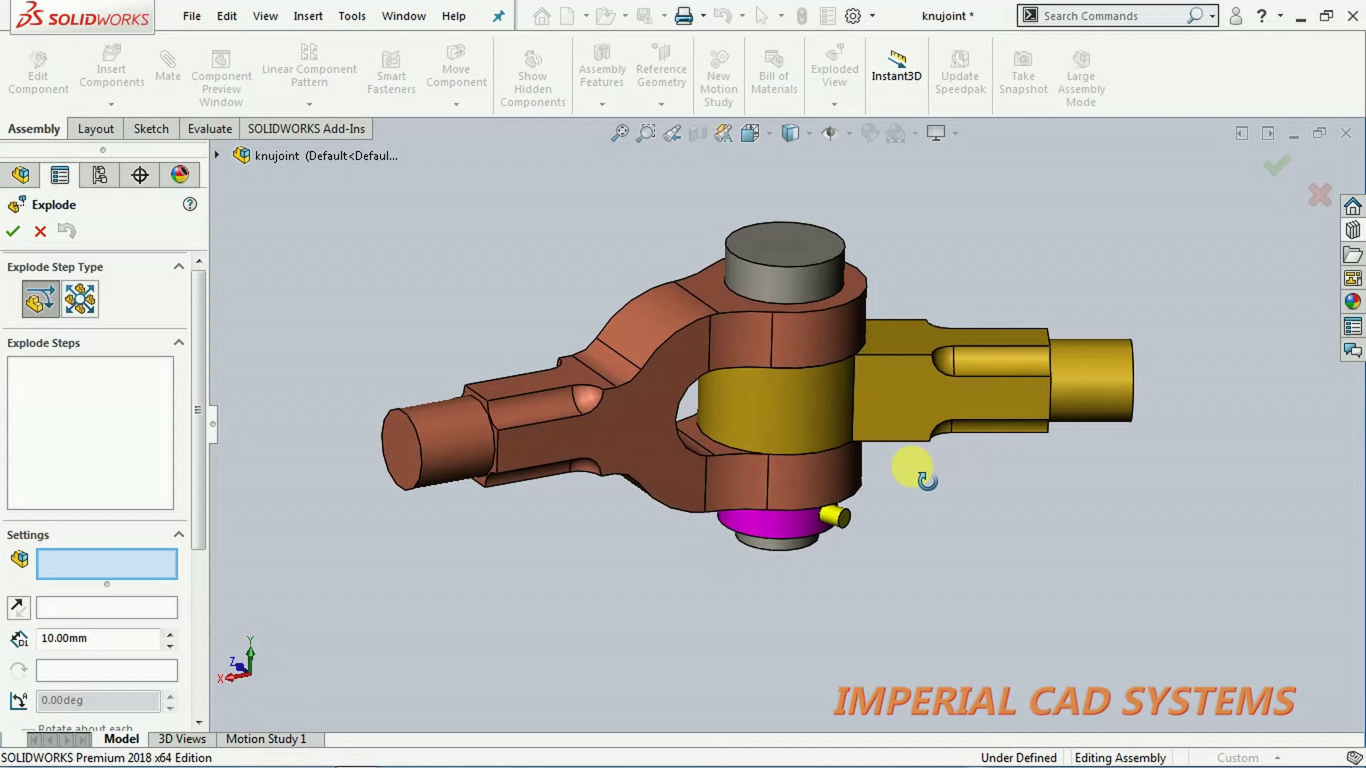
{"action": "left_click", "coordinate": [931, 389]}
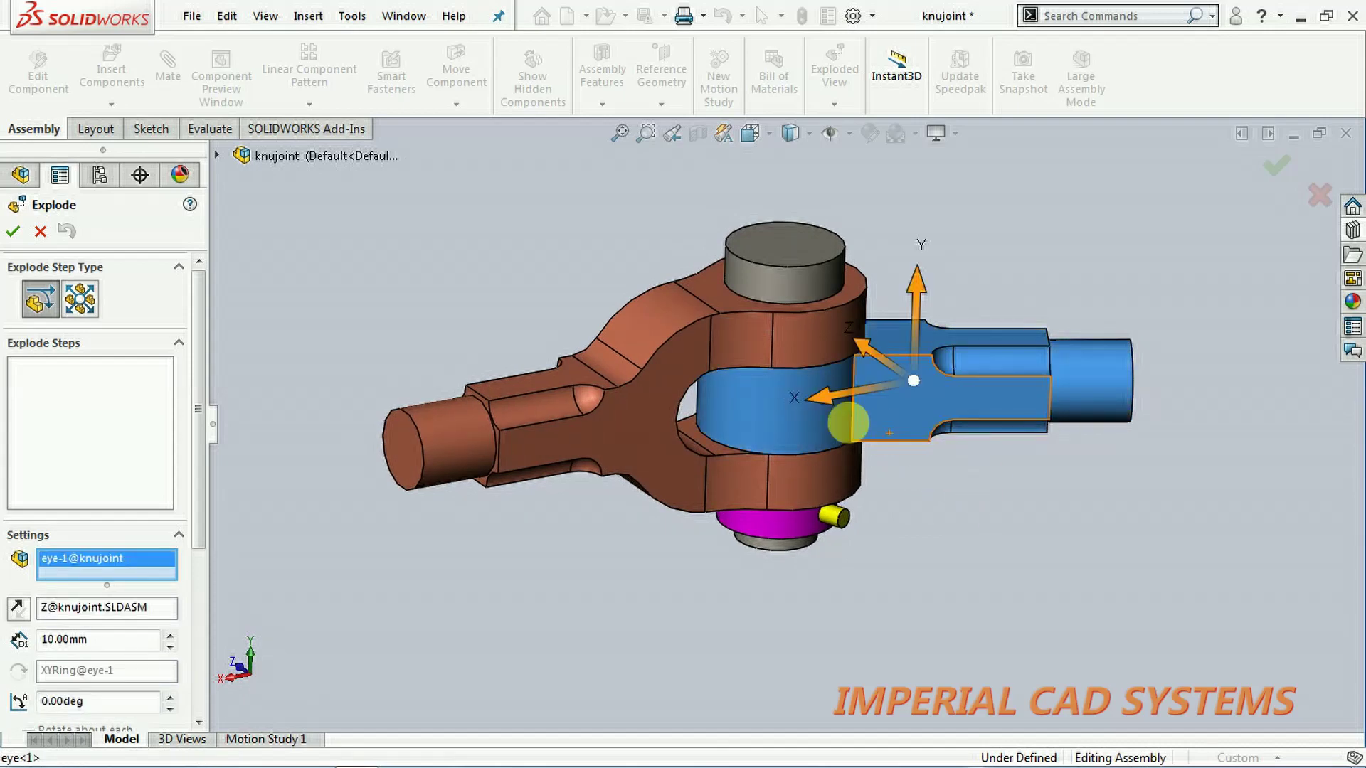
{"action": "scroll", "coordinate": [850, 441], "scroll_direction": "up", "scroll_amount": 3}
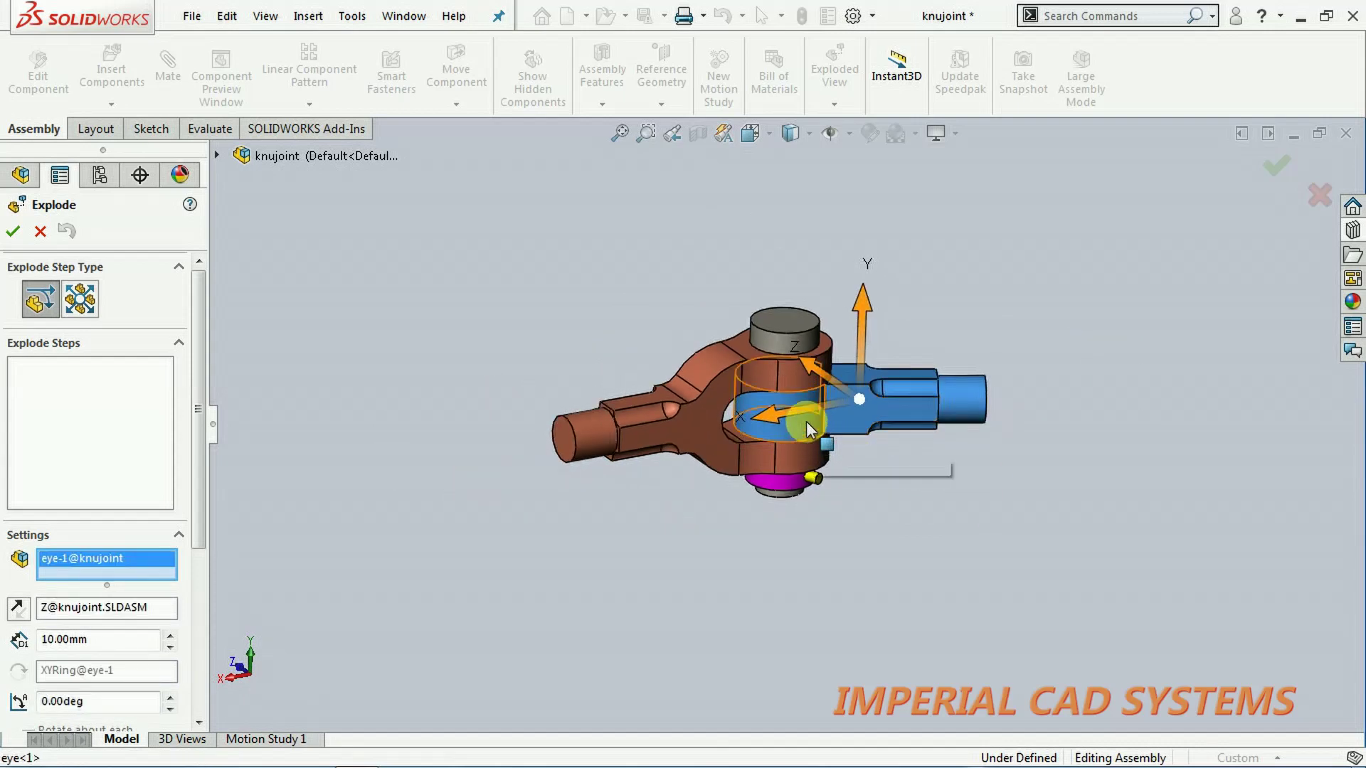
{"action": "left_click", "coordinate": [783, 408]}
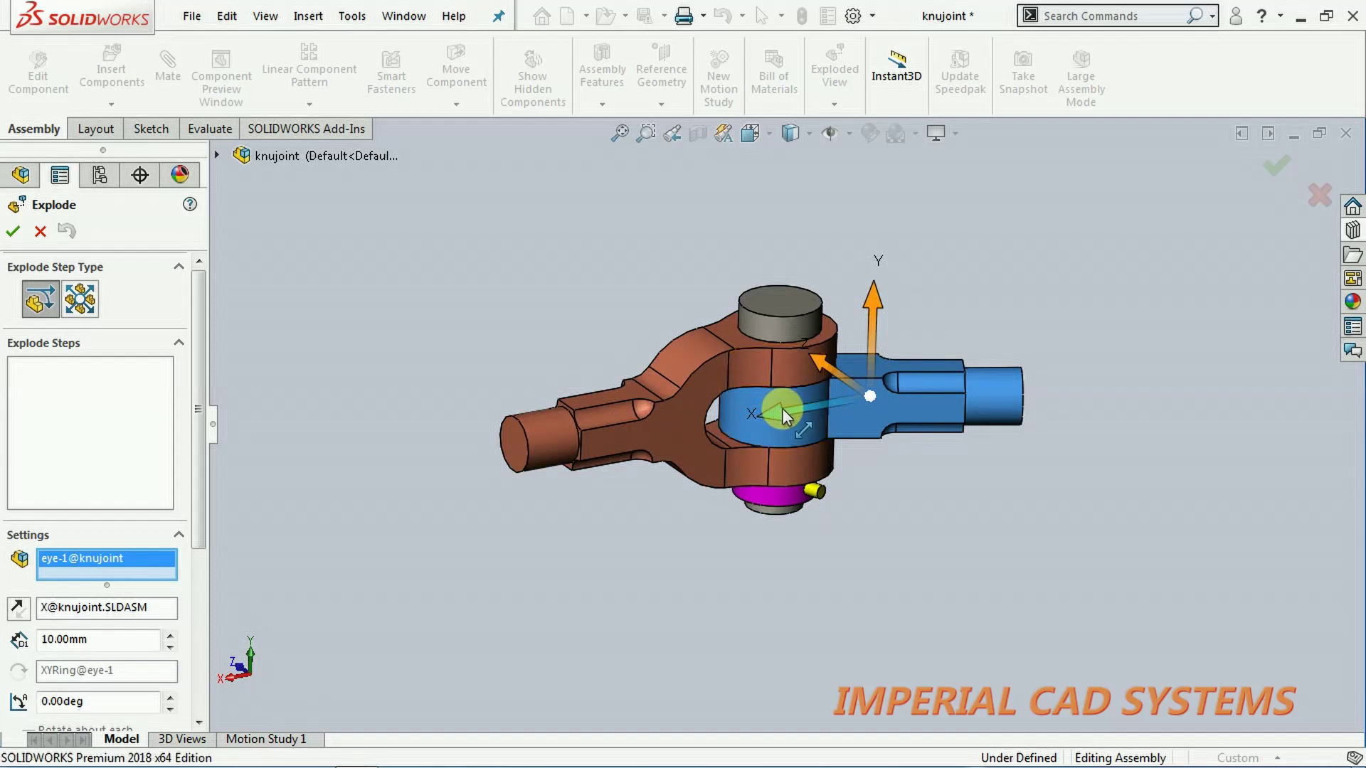
{"action": "left_click_drag", "start_coordinate": [838, 408], "coordinate": [1189, 390]}
{"action": "left_click_drag", "start_coordinate": [898, 408], "coordinate": [1109, 377]}
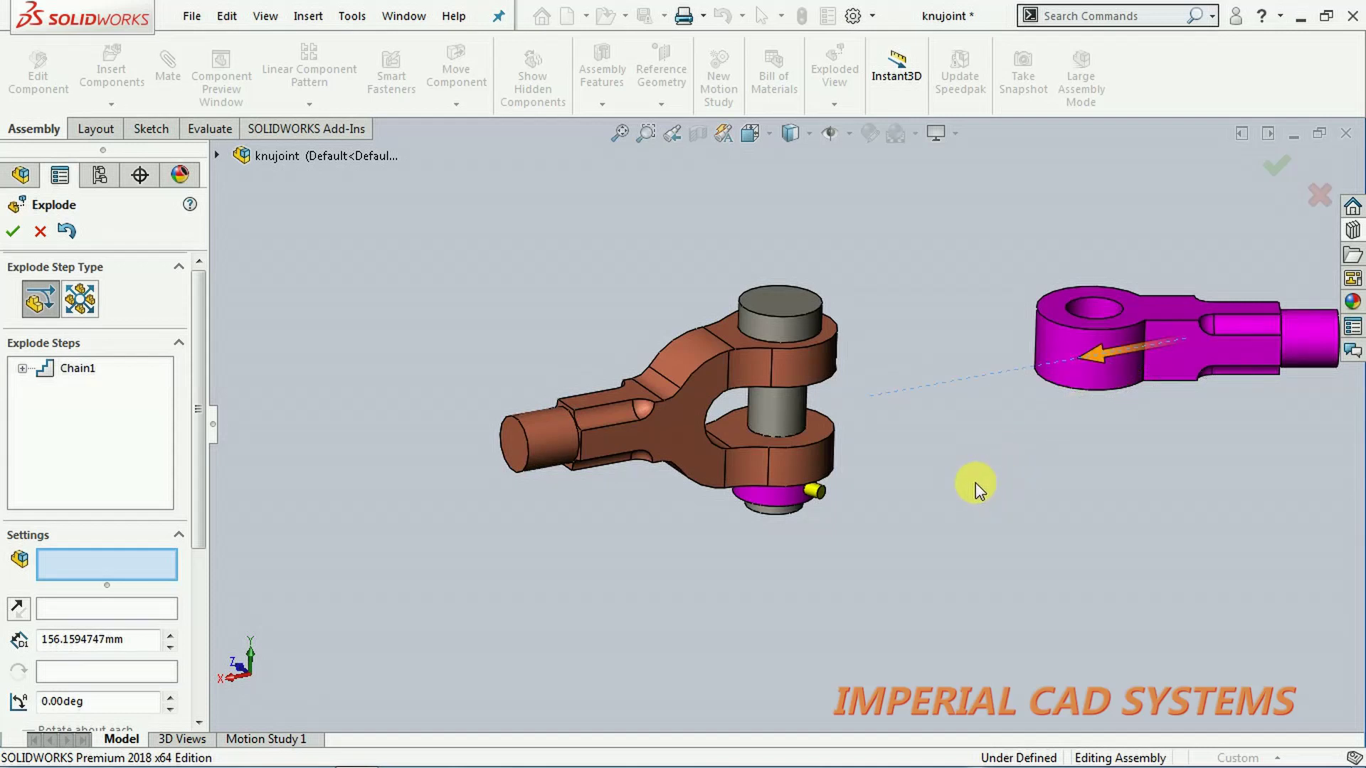
{"action": "left_click", "coordinate": [979, 435]}
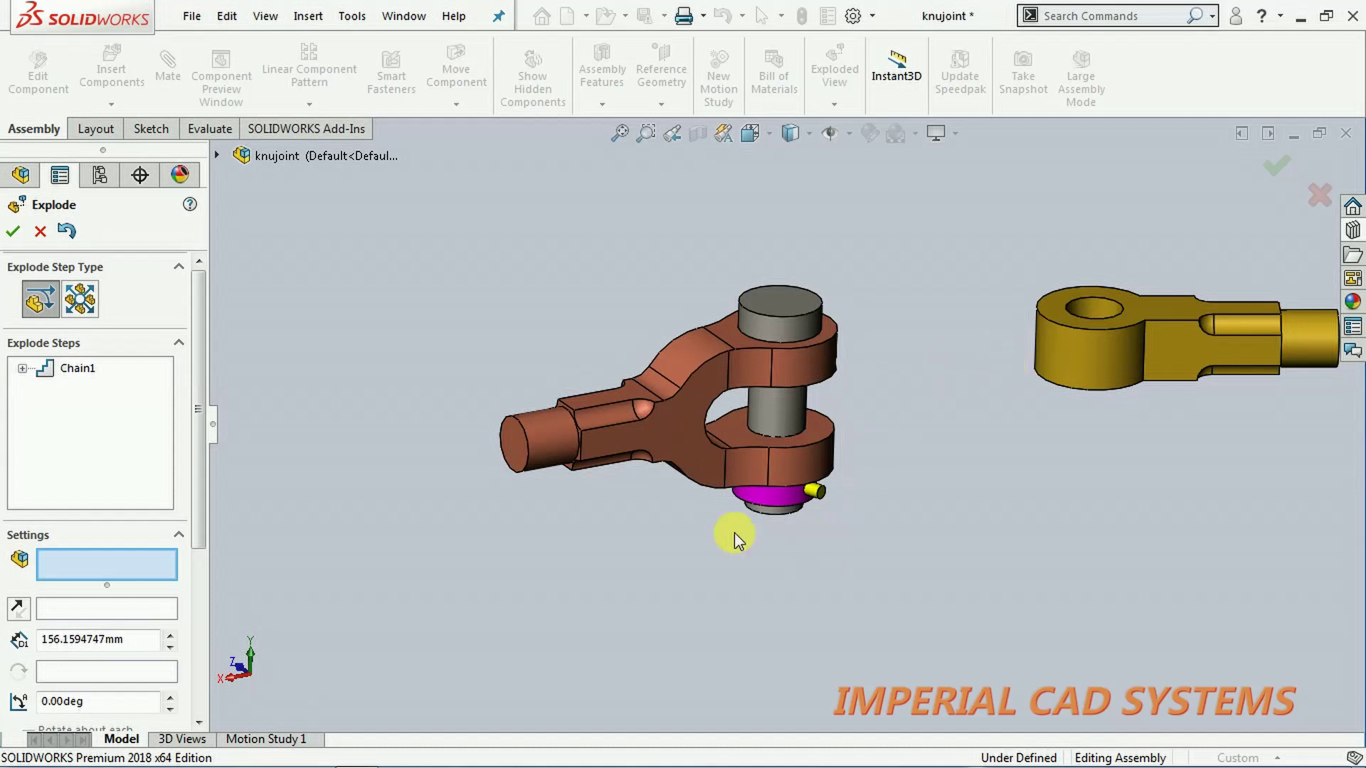
- Move the knu fork left along X away from the pin, then raise it along Y
{"action": "left_click", "coordinate": [671, 417]}
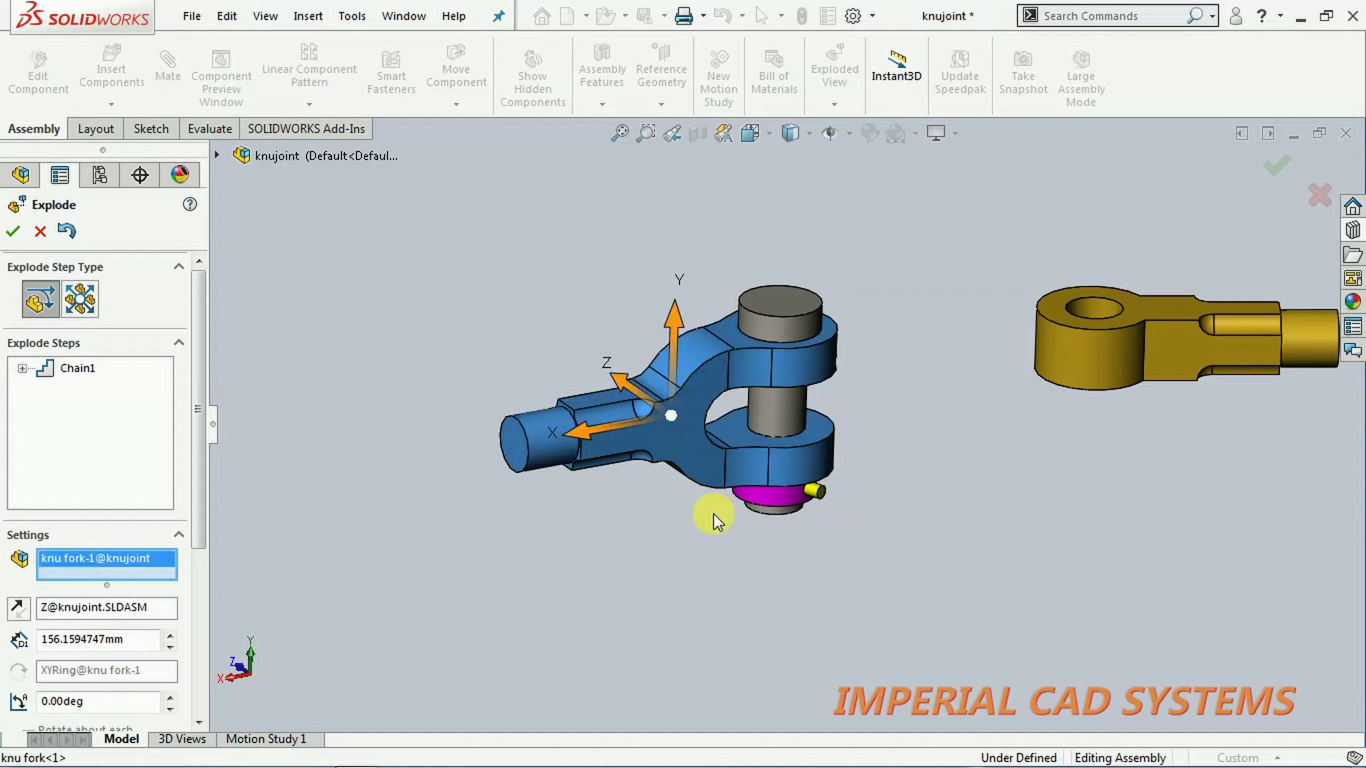
{"action": "left_click_drag", "start_coordinate": [587, 433], "coordinate": [197, 490]}
{"action": "left_click_drag", "start_coordinate": [463, 451], "coordinate": [287, 460]}
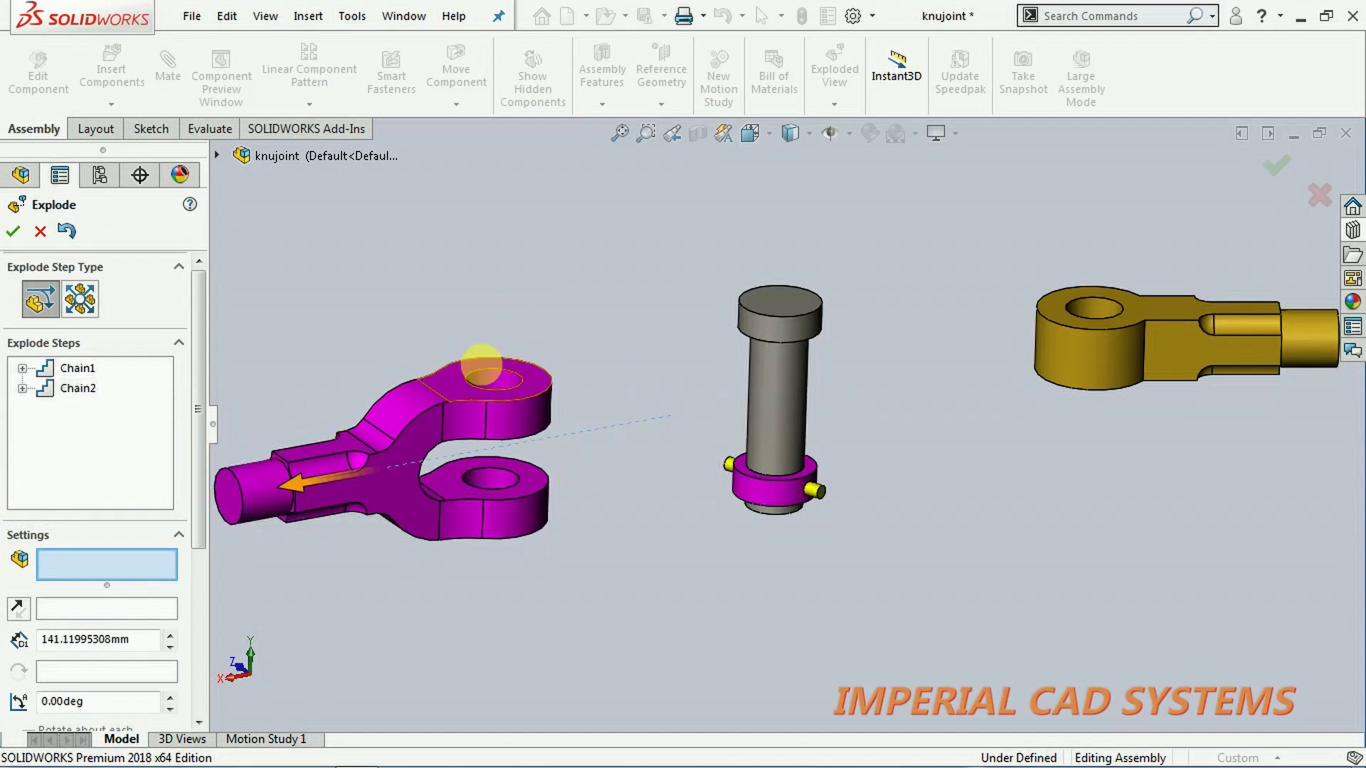
{"action": "left_click", "coordinate": [382, 462]}
{"action": "left_click_drag", "start_coordinate": [386, 359], "coordinate": [458, 15]}
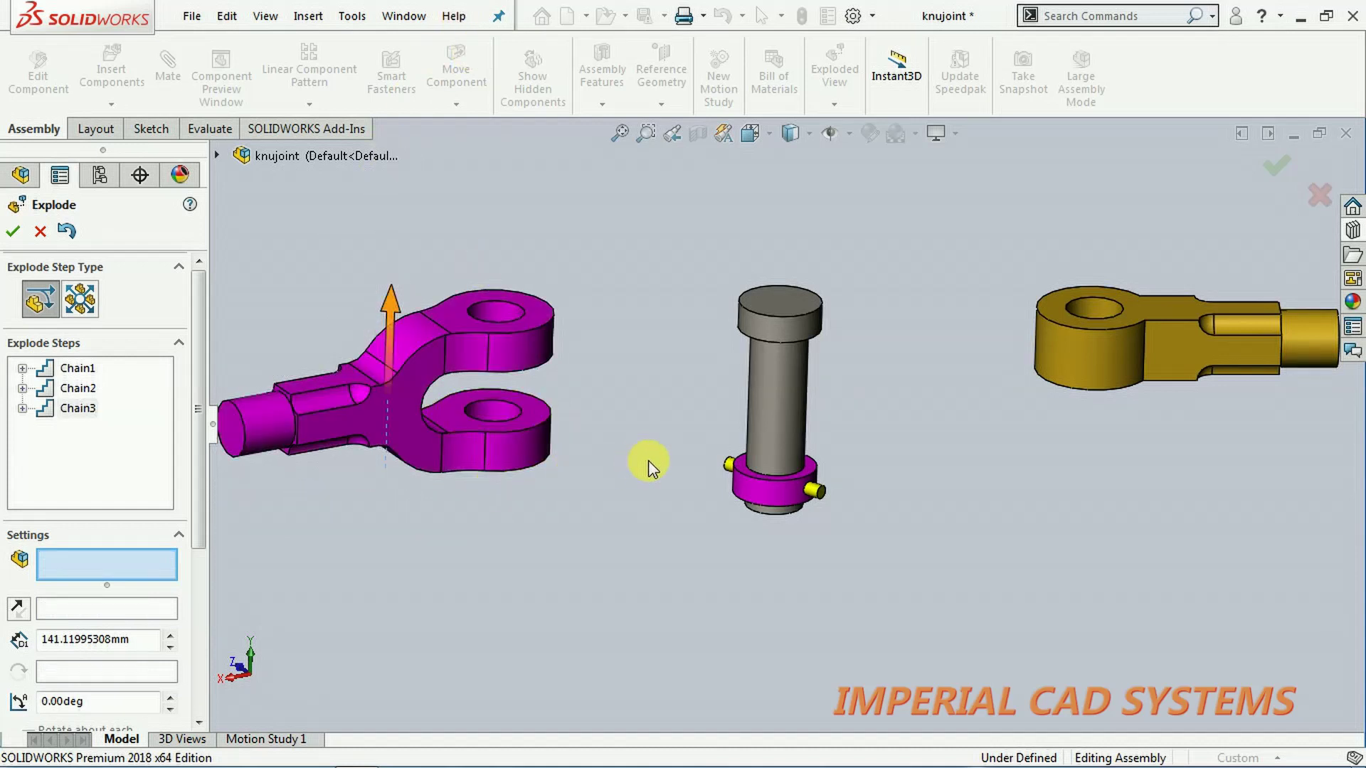
- Raise the pin to about 128.63 mm and drop the collar about 61.40 mm, shifting it sideways
{"action": "left_click", "coordinate": [803, 326]}
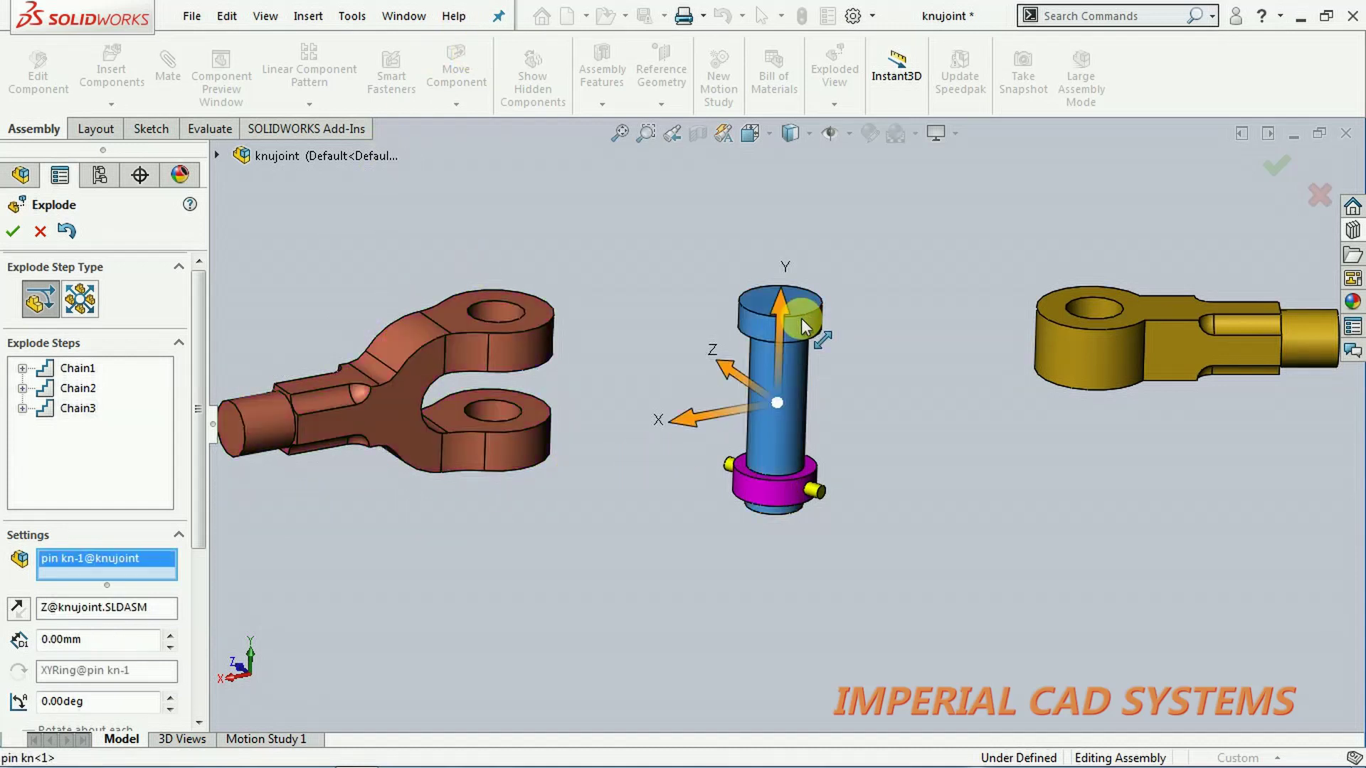
{"action": "left_click_drag", "start_coordinate": [796, 315], "coordinate": [784, 36]}
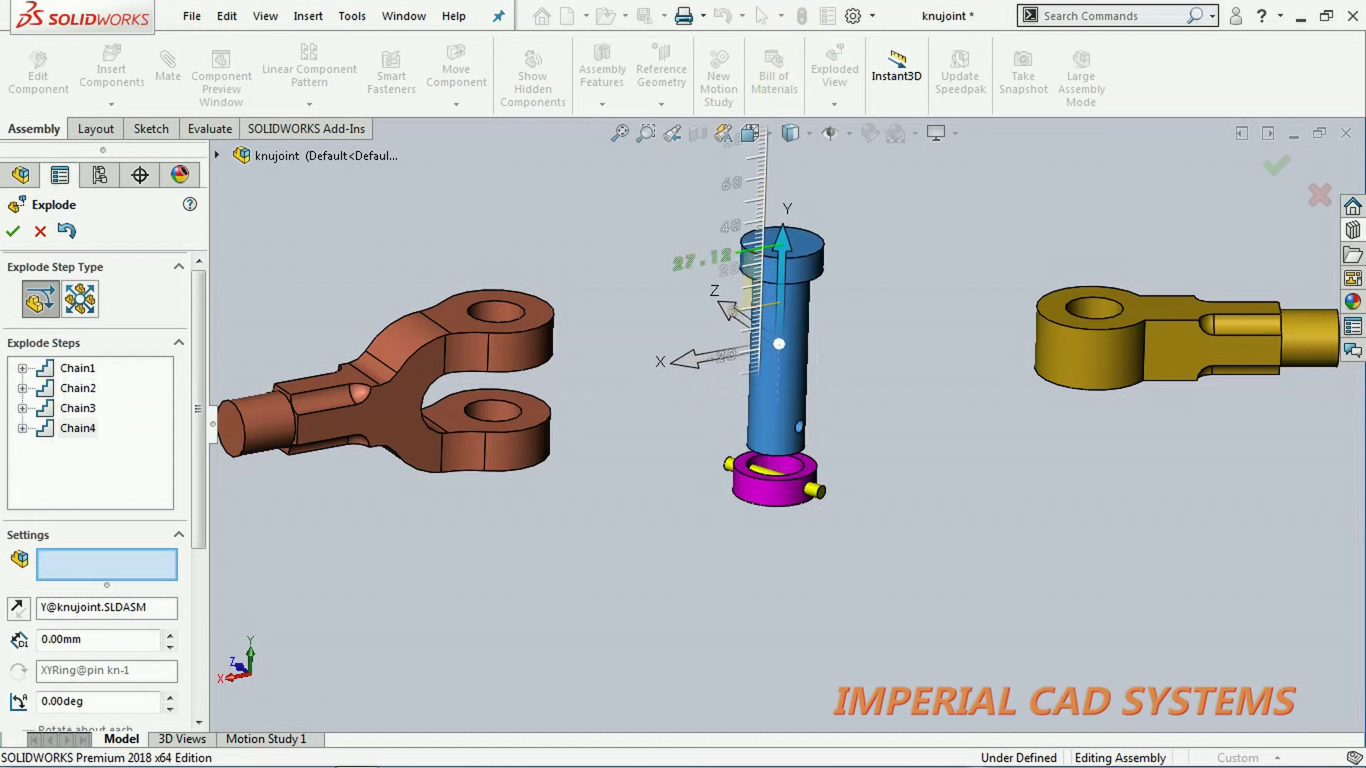
{"action": "left_click_drag", "start_coordinate": [783, 244], "coordinate": [796, 132]}
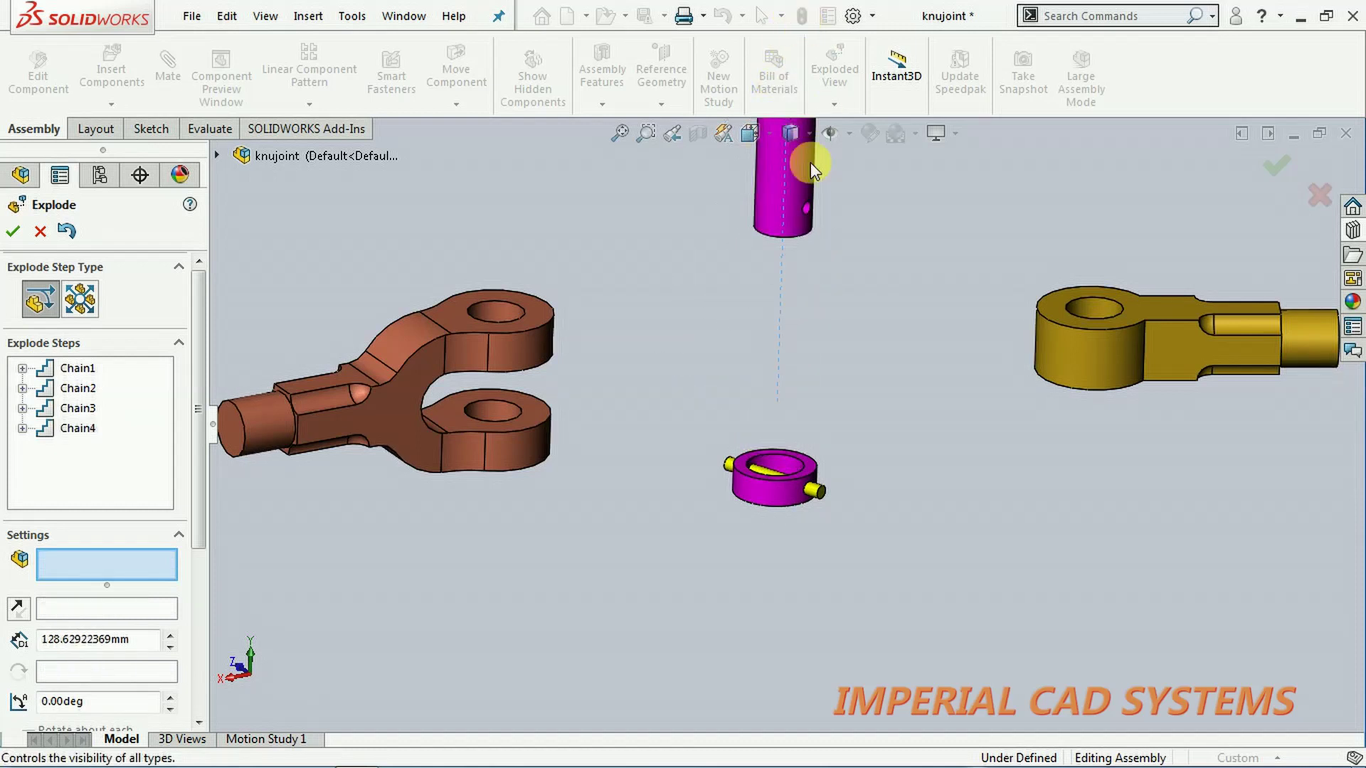
{"action": "left_click", "coordinate": [775, 497]}
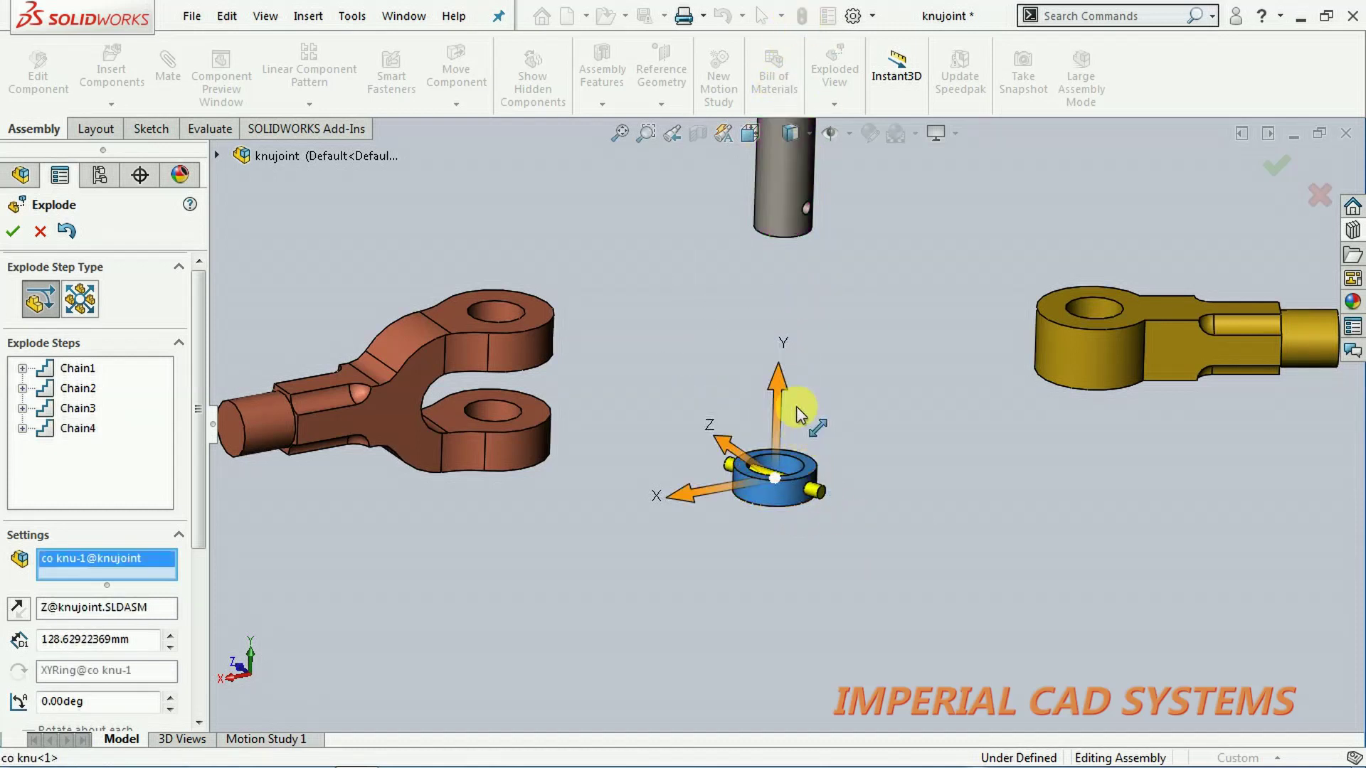
{"action": "left_click_drag", "start_coordinate": [780, 377], "coordinate": [786, 580]}
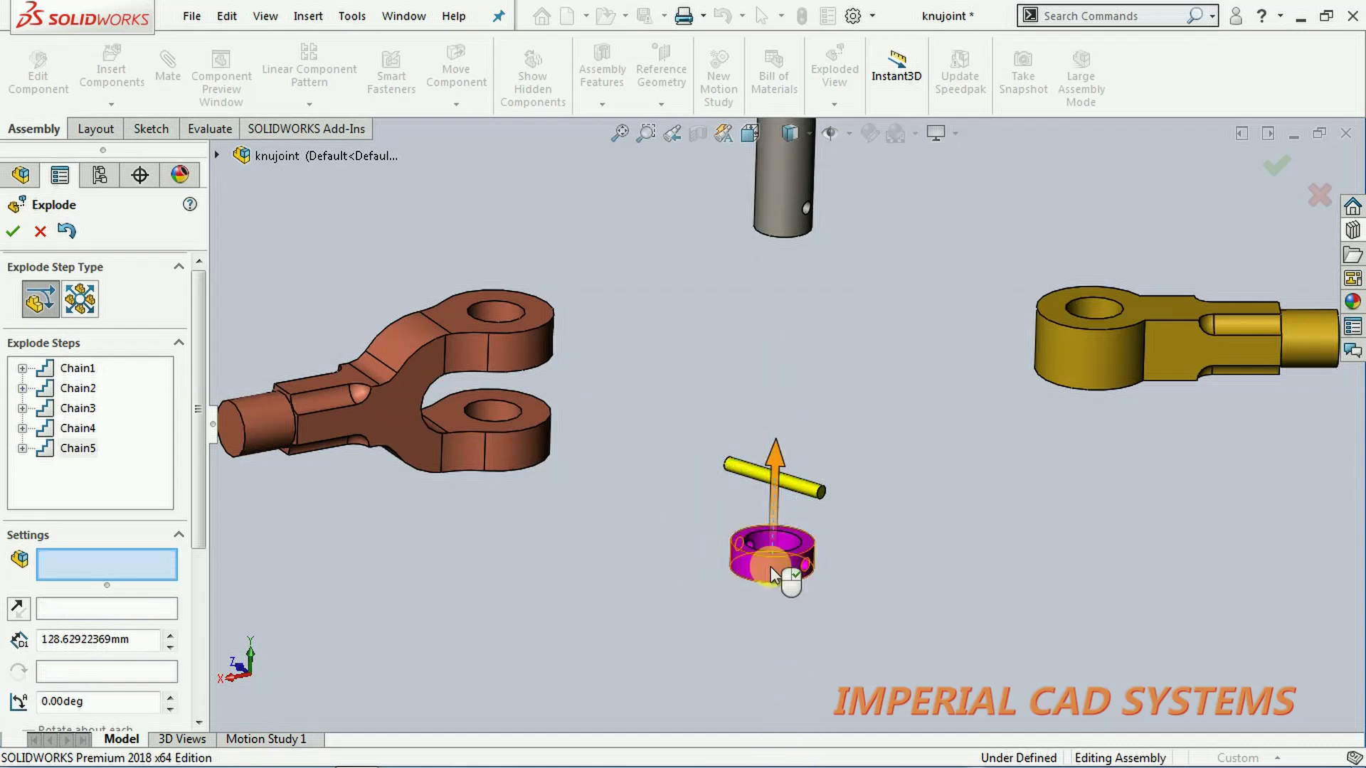
{"action": "left_click_drag", "start_coordinate": [793, 494], "coordinate": [398, 635]}
{"action": "left_click", "coordinate": [736, 623]}
- Slide the tap pin out along Z to about 145 mm, then lift it along Y
{"action": "left_click", "coordinate": [787, 483]}
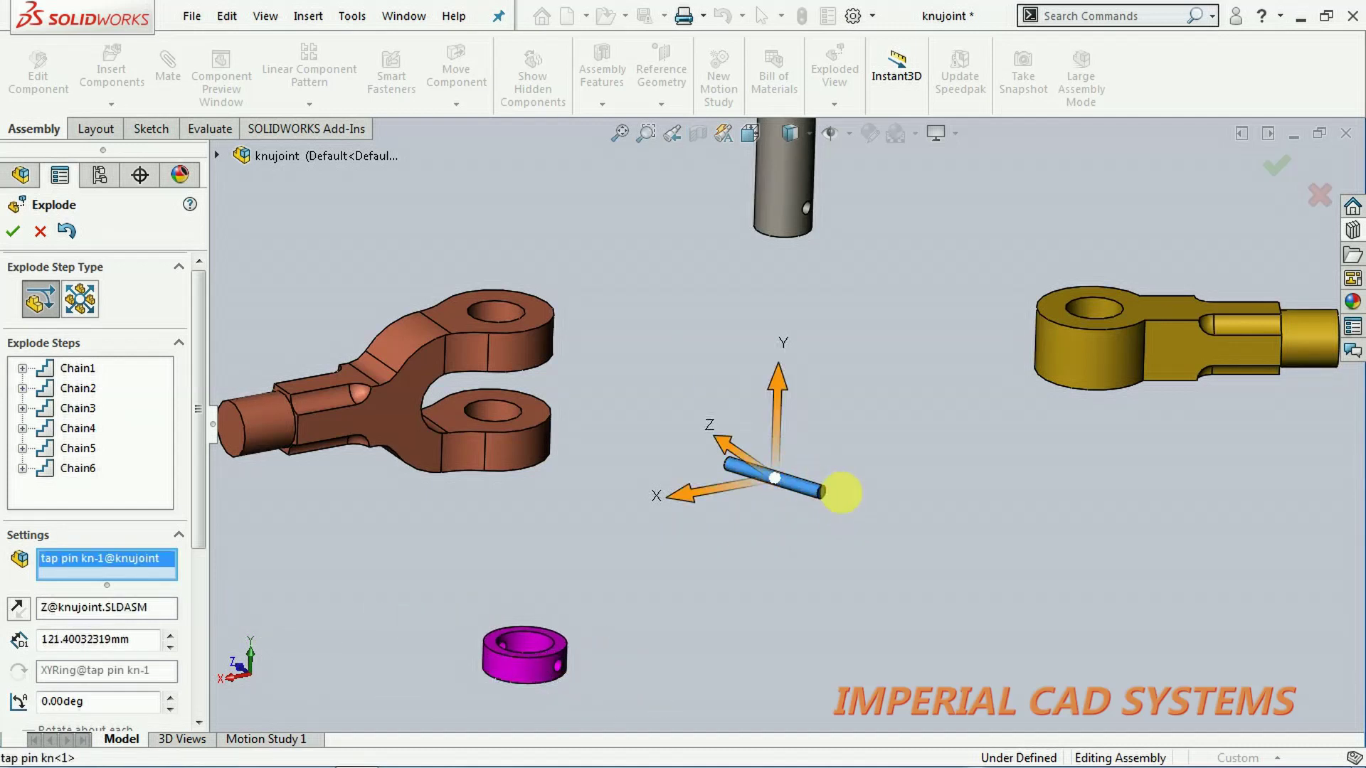
{"action": "left_click_drag", "start_coordinate": [719, 442], "coordinate": [1195, 633]}
{"action": "left_click_drag", "start_coordinate": [822, 507], "coordinate": [896, 446]}
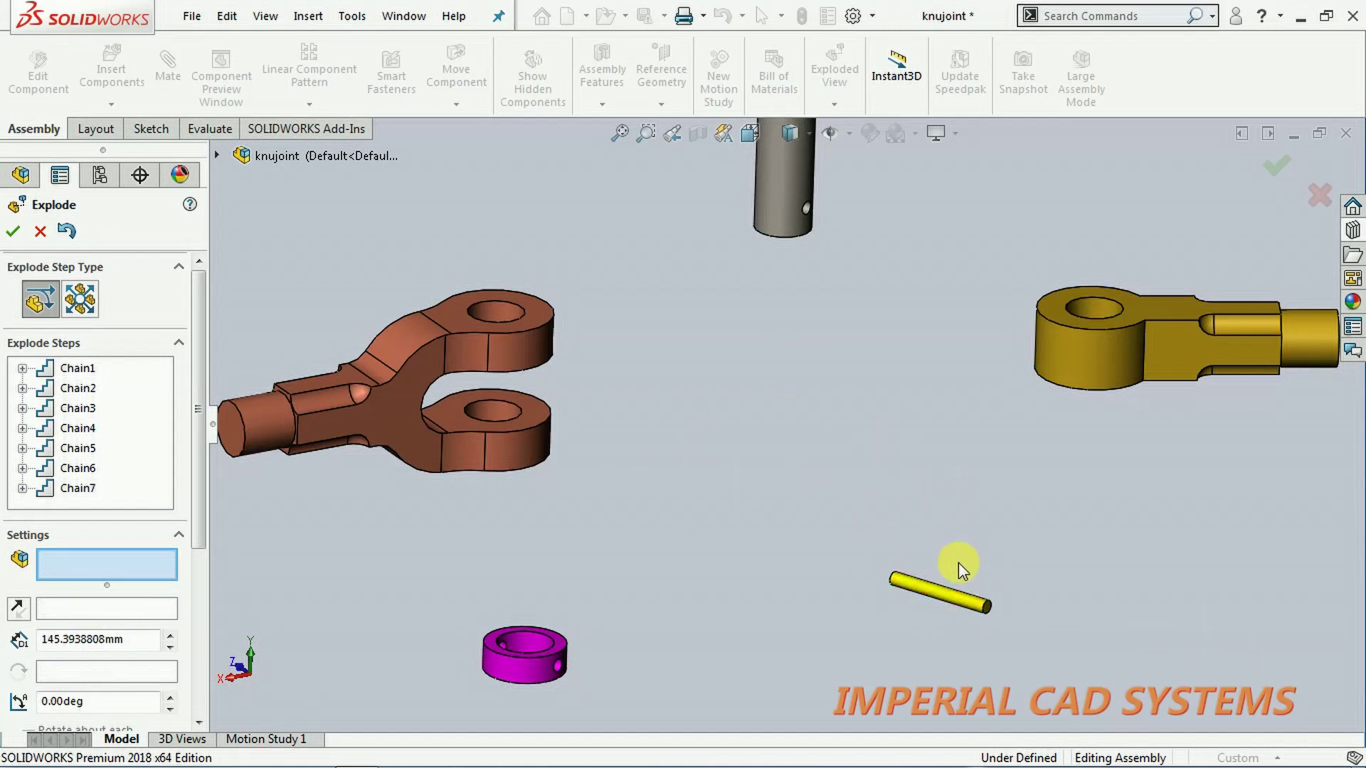
{"action": "left_click", "coordinate": [952, 596]}
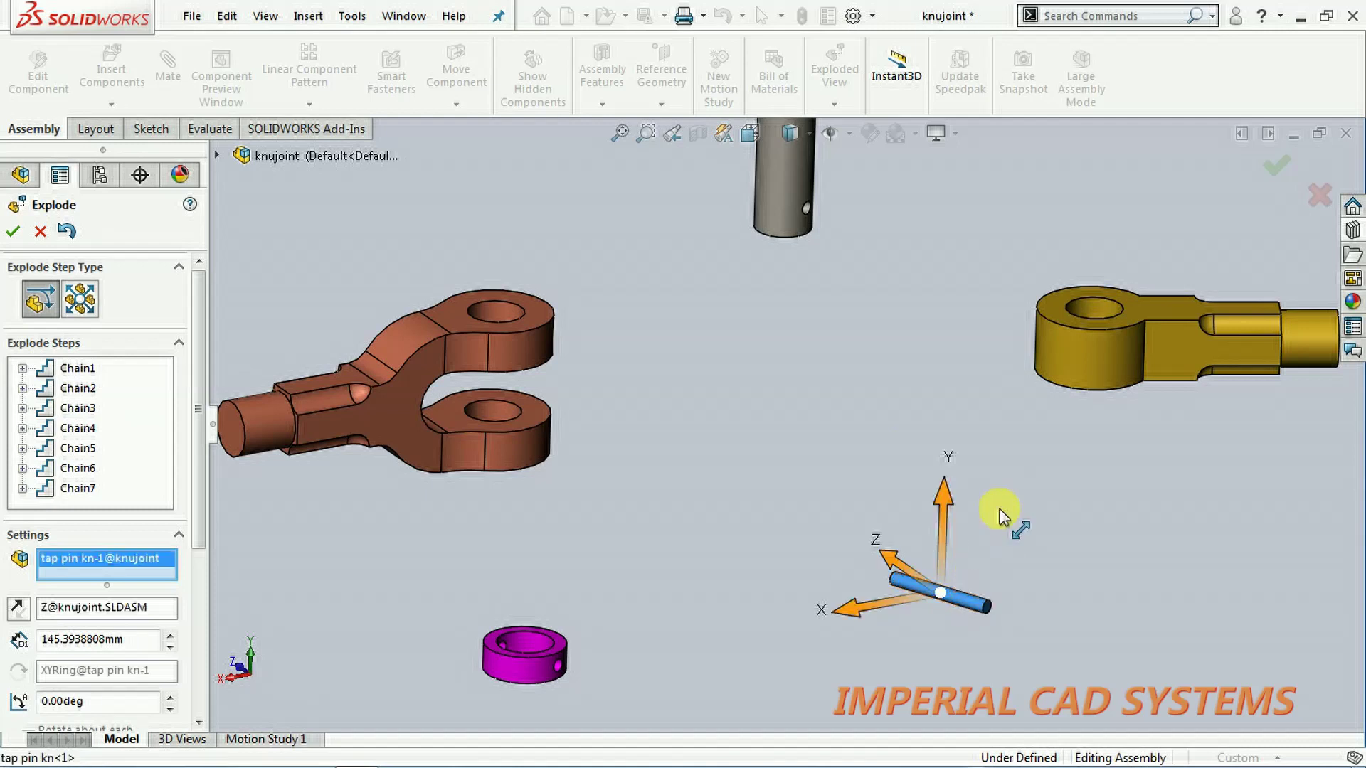
{"action": "left_click_drag", "start_coordinate": [949, 492], "coordinate": [989, 187]}
- Lower the vertical pin back down along Y and accept the nine-step exploded view
{"action": "left_click", "coordinate": [785, 186]}
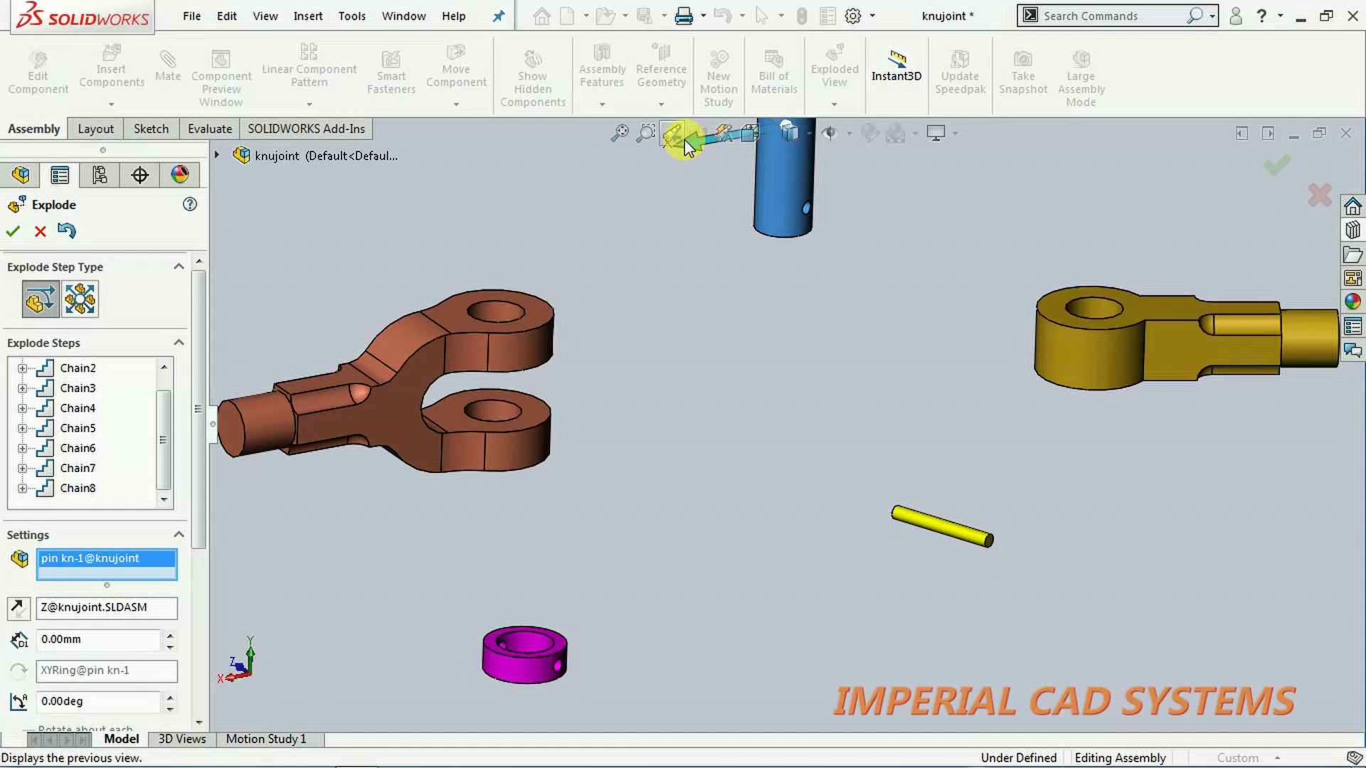
{"action": "key", "text": "z"}
{"action": "left_click_drag", "start_coordinate": [787, 143], "coordinate": [789, 307]}
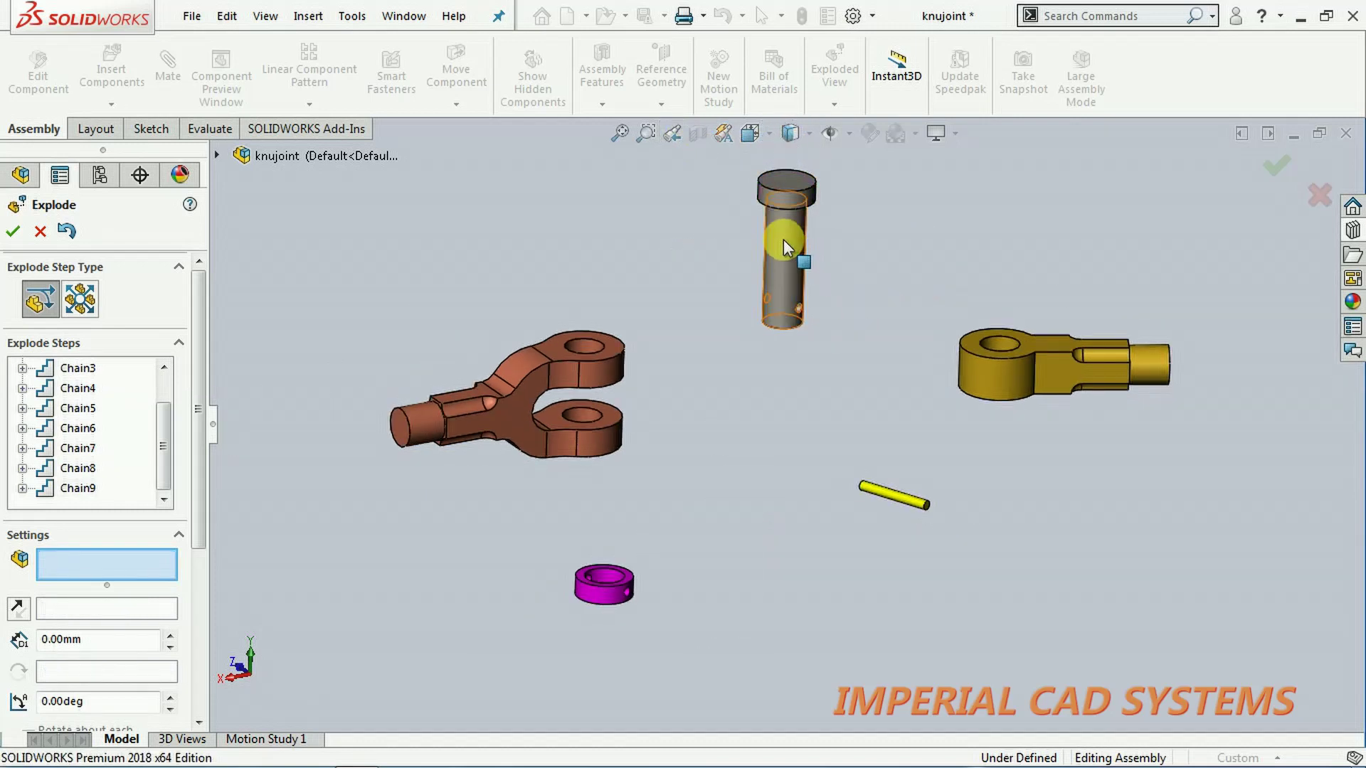
{"action": "scroll", "coordinate": [654, 213], "scroll_direction": "down", "scroll_amount": 2}
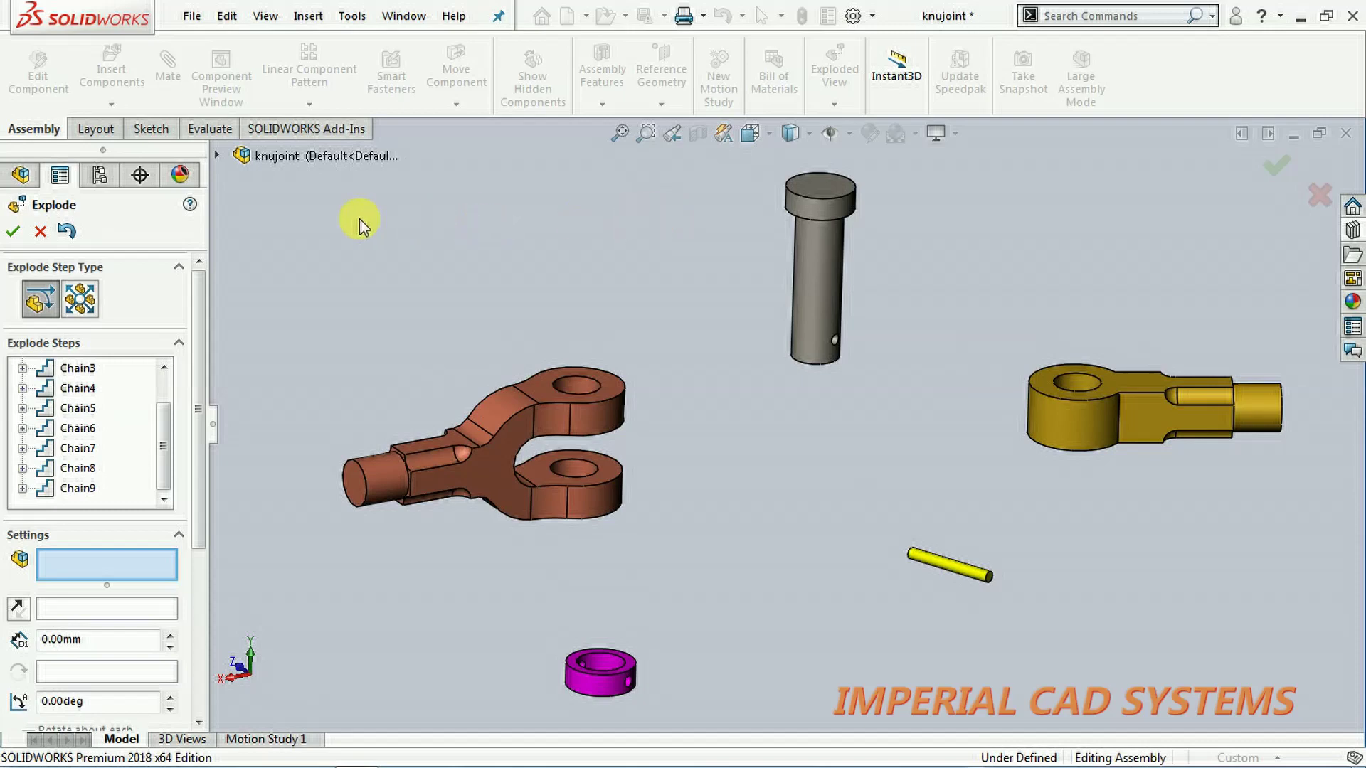
{"action": "left_click", "coordinate": [14, 231]}
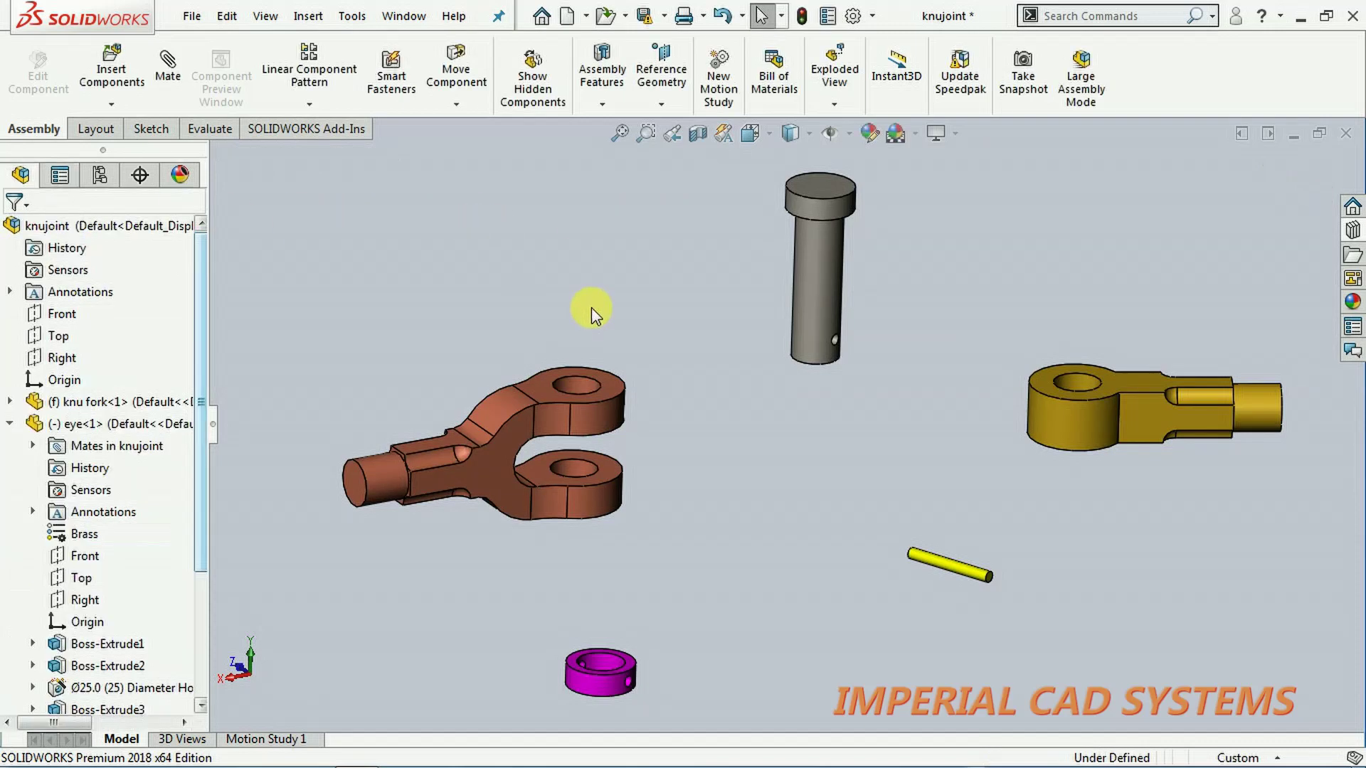
- Reopen the Exploded View editor and confirm it so the knujoint appears fully assembled
{"action": "left_click", "coordinate": [832, 75]}
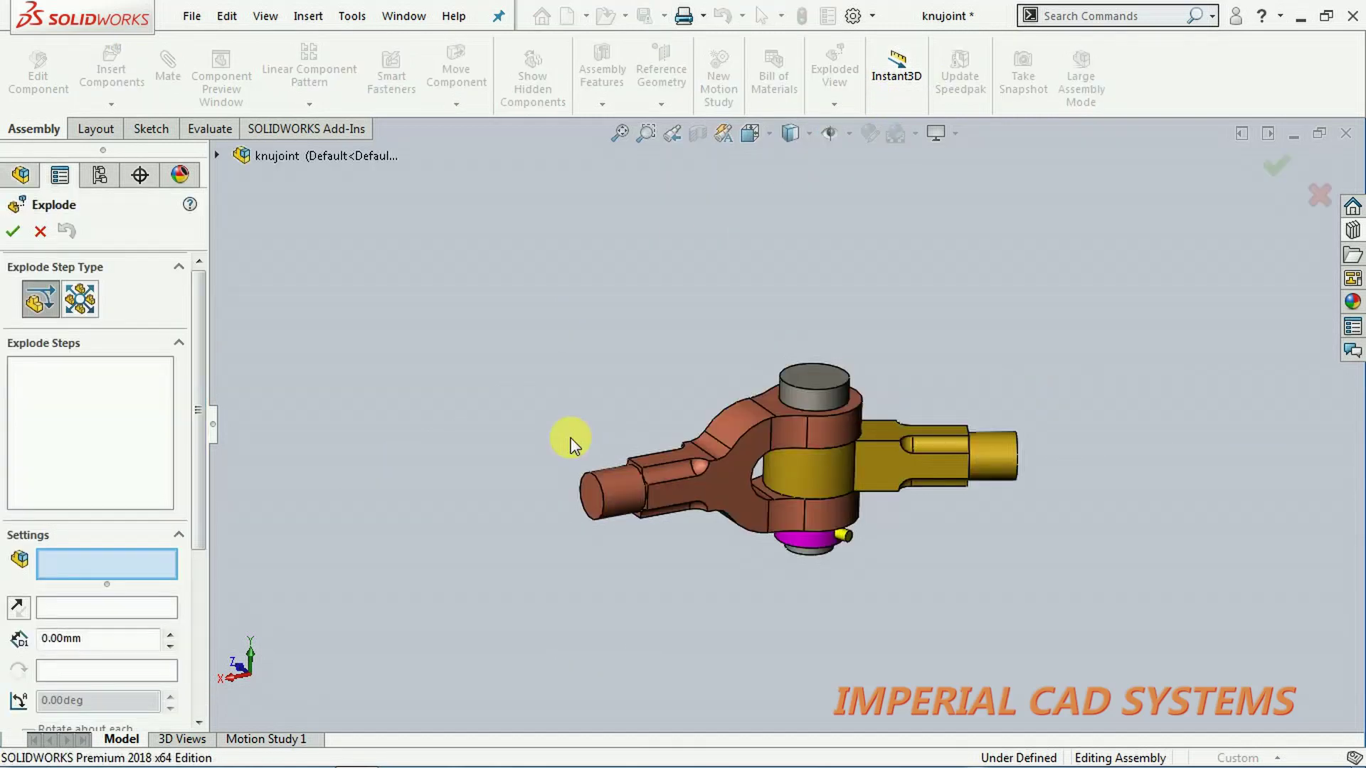
{"action": "scroll", "coordinate": [822, 495], "scroll_direction": "up", "scroll_amount": 2}
{"action": "scroll", "coordinate": [807, 481], "scroll_direction": "down", "scroll_amount": 2}
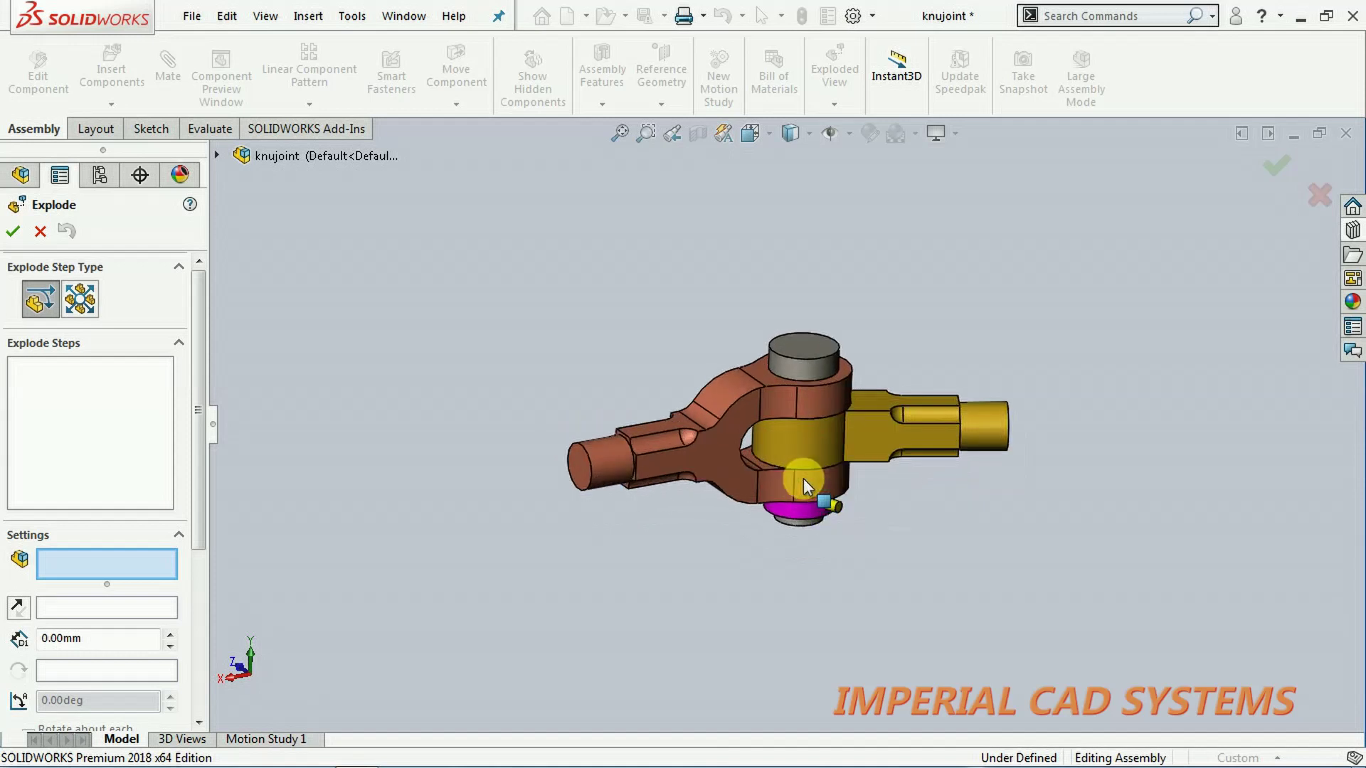
{"action": "scroll", "coordinate": [804, 478], "scroll_direction": "down", "scroll_amount": 2}
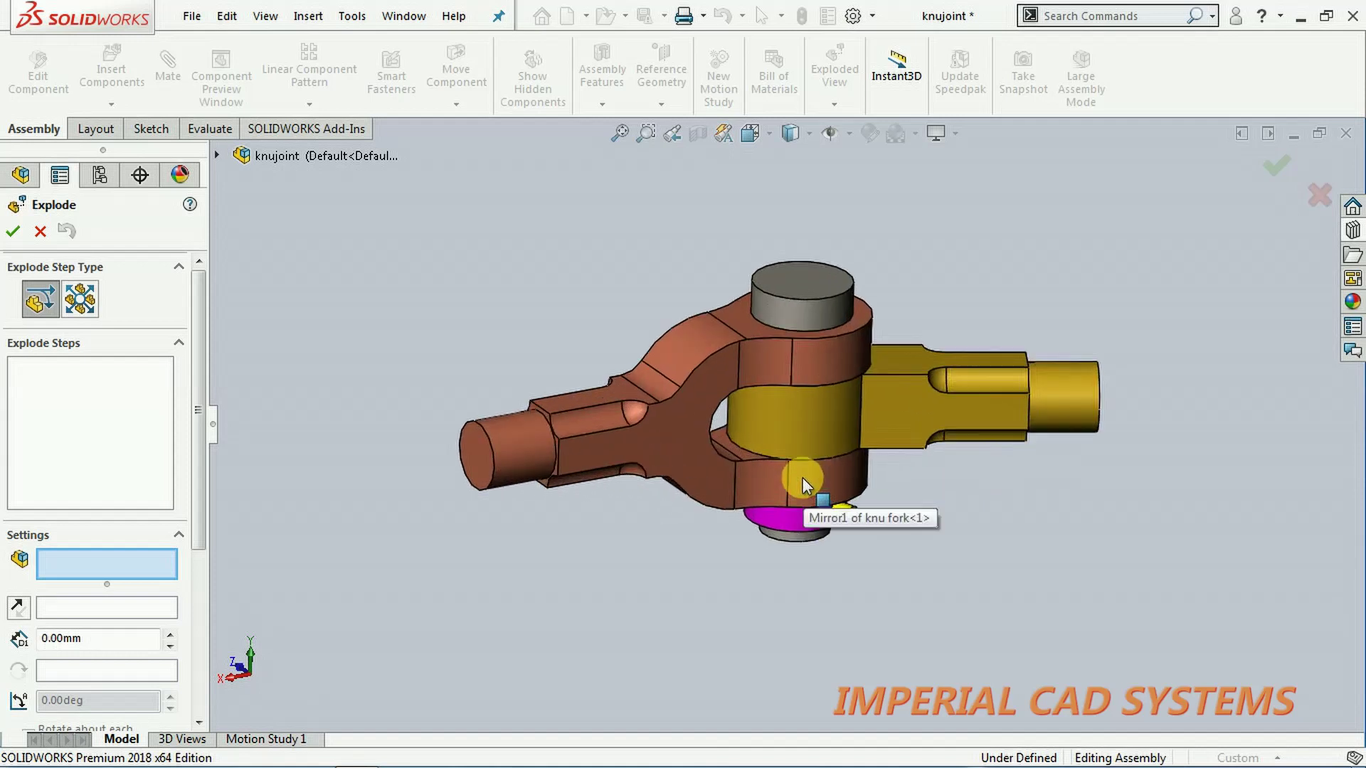
{"action": "left_click", "coordinate": [13, 232]}
{"action": "scroll", "coordinate": [722, 456], "scroll_direction": "up", "scroll_amount": 2}
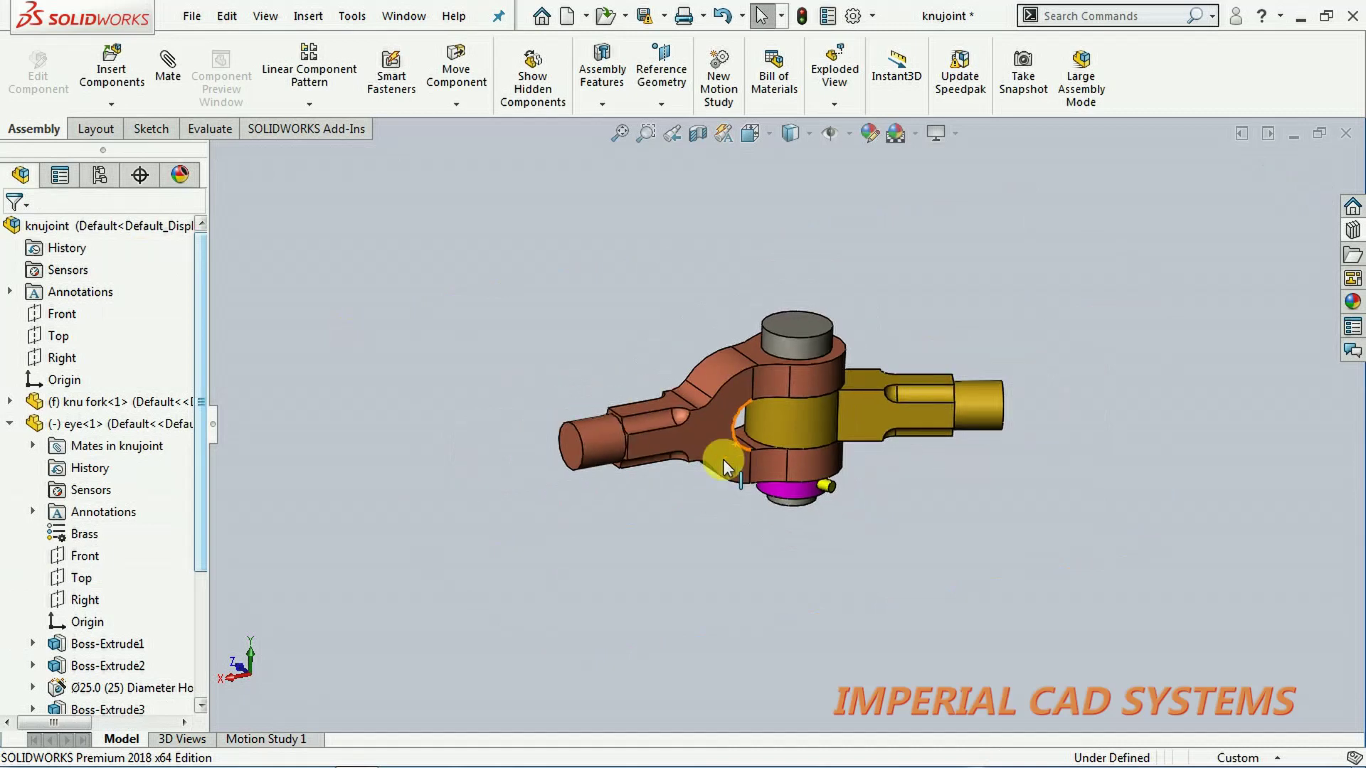
{"action": "scroll", "coordinate": [742, 446], "scroll_direction": "down", "scroll_amount": 3}
{"action": "scroll", "coordinate": [745, 443], "scroll_direction": "down", "scroll_amount": 2}
{"action": "scroll", "coordinate": [904, 408], "scroll_direction": "up", "scroll_amount": 2}
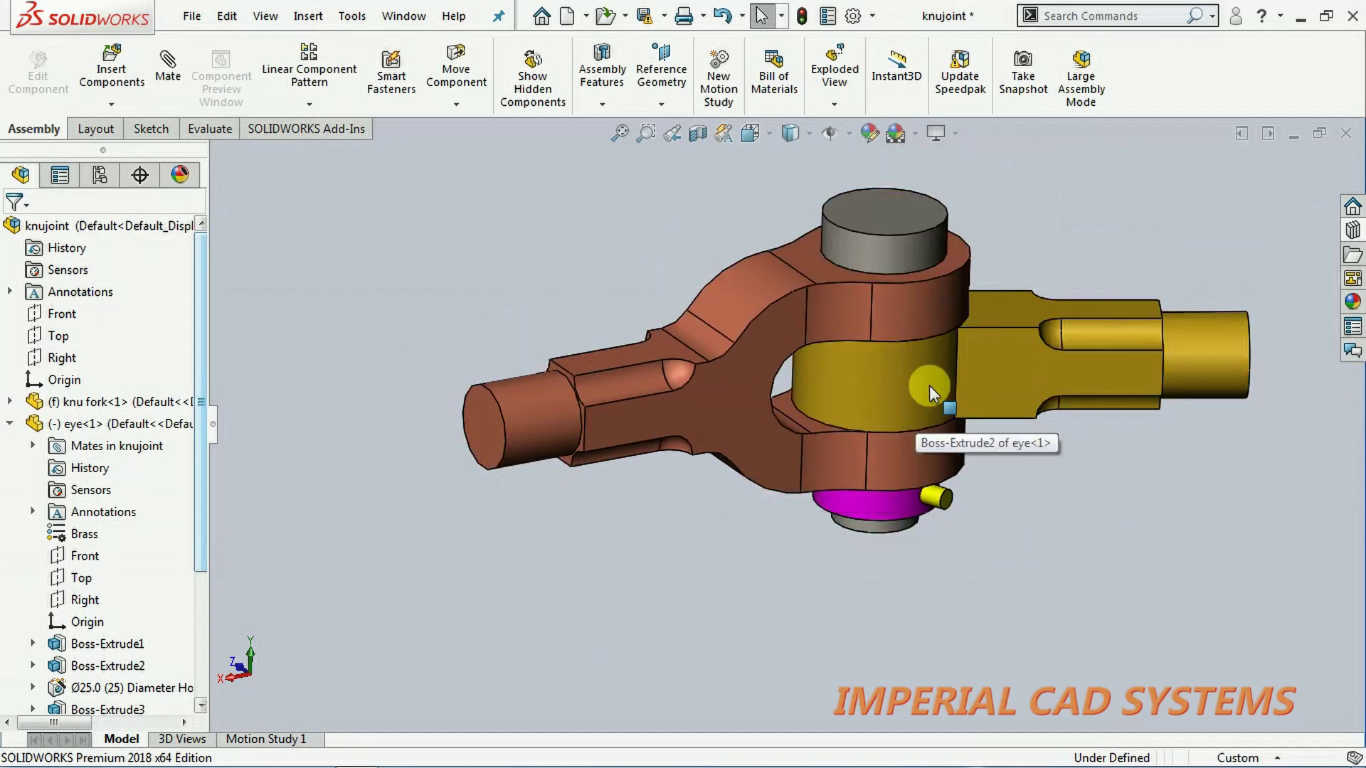
{"action": "scroll", "coordinate": [939, 328], "scroll_direction": "down", "scroll_amount": 2}
{"action": "scroll", "coordinate": [939, 328], "scroll_direction": "up", "scroll_amount": 3}
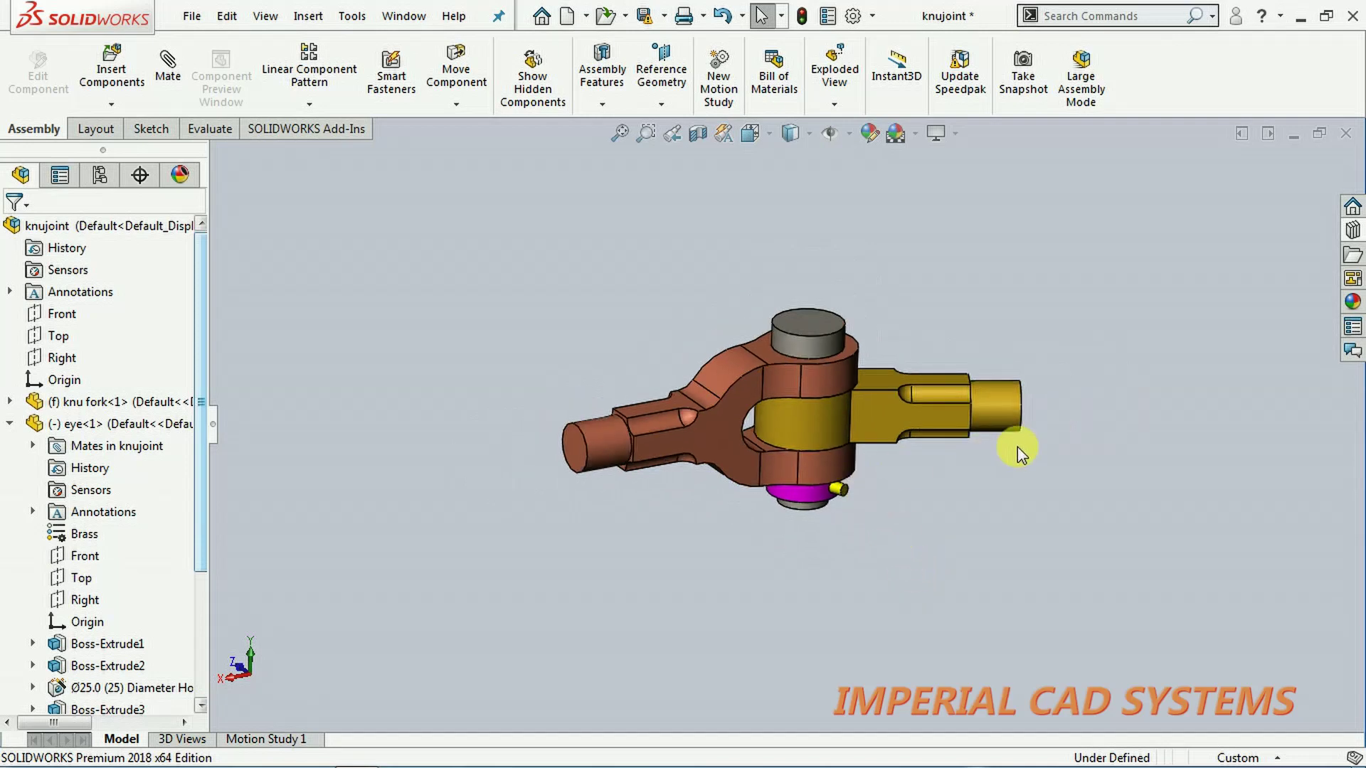
{"action": "scroll", "coordinate": [933, 494], "scroll_direction": "up", "scroll_amount": 3}
{"action": "scroll", "coordinate": [819, 470], "scroll_direction": "down", "scroll_amount": 2}
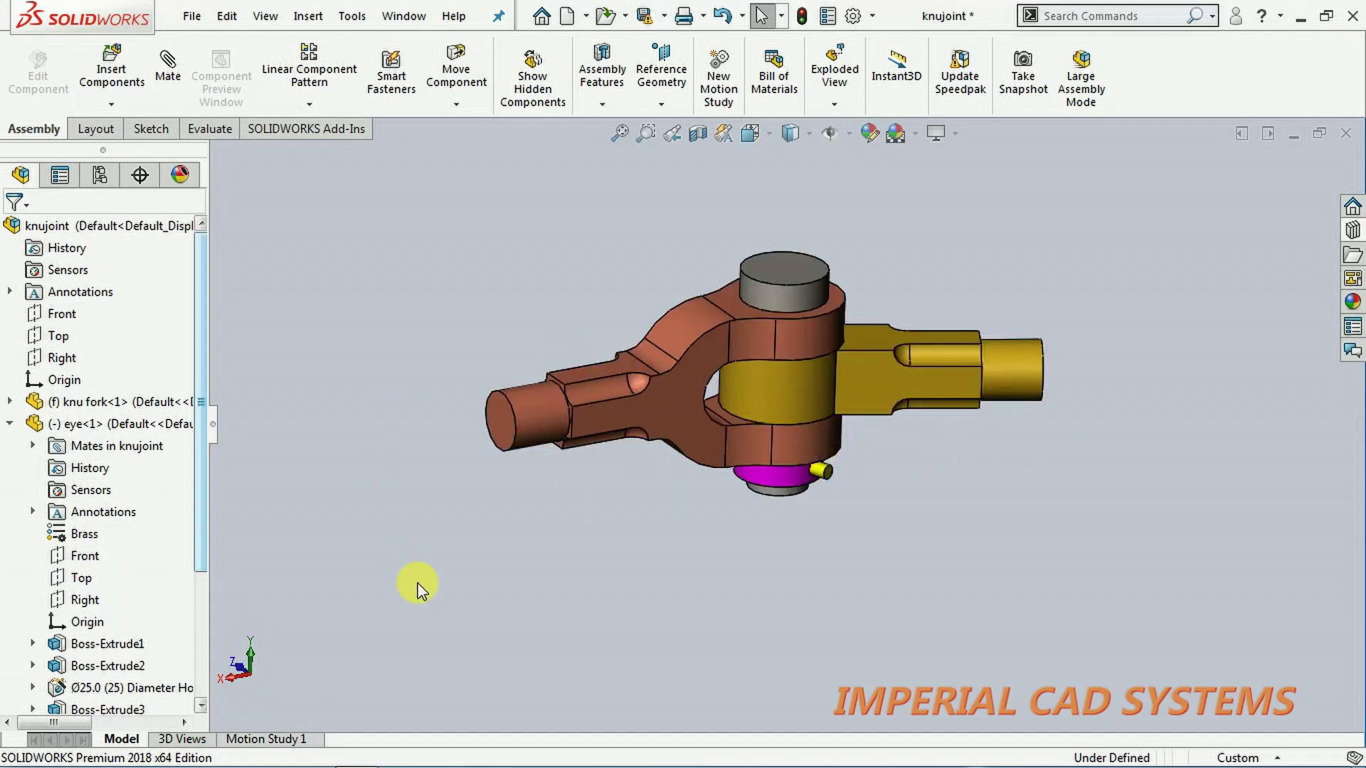
- Use the Animation Wizard to add a 10-second Rotate model animation about the Y-axis
{"action": "left_click", "coordinate": [265, 740]}
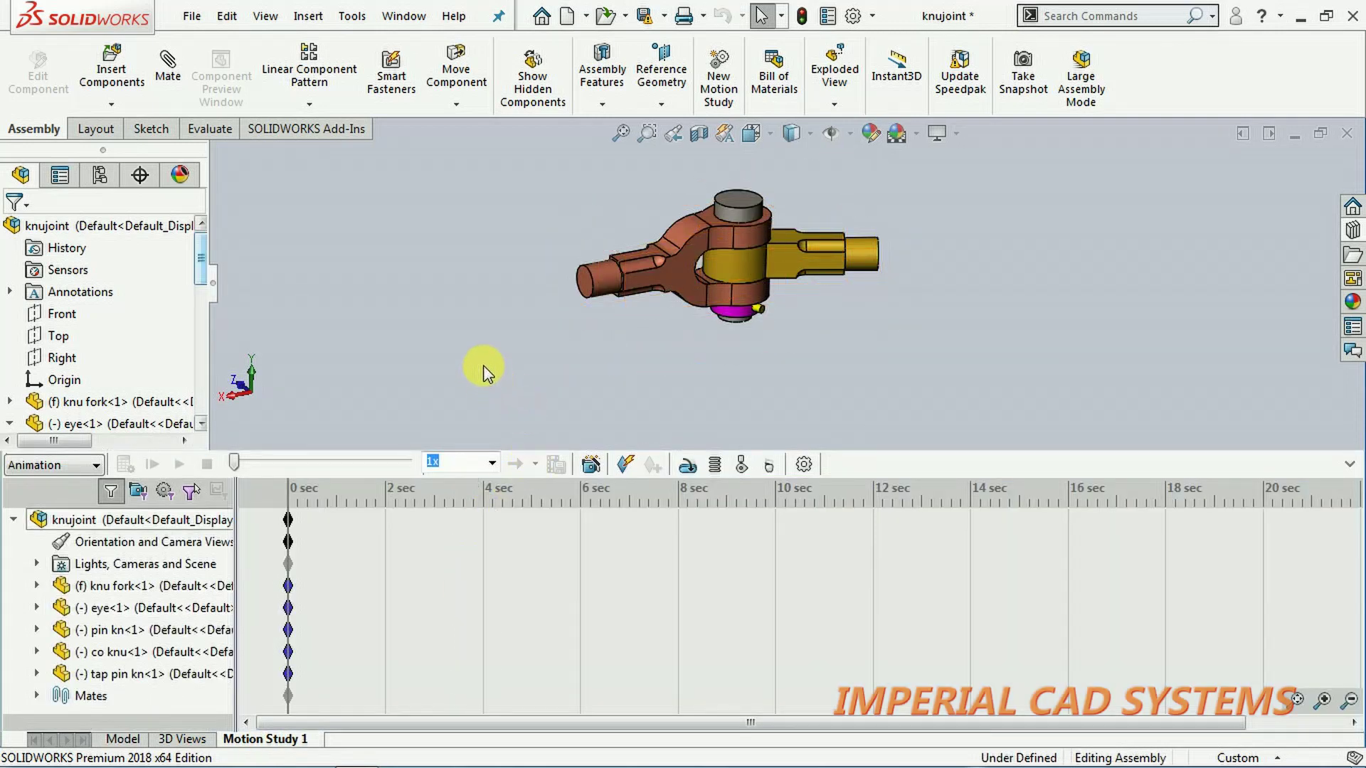
{"action": "scroll", "coordinate": [758, 202], "scroll_direction": "down", "scroll_amount": 2}
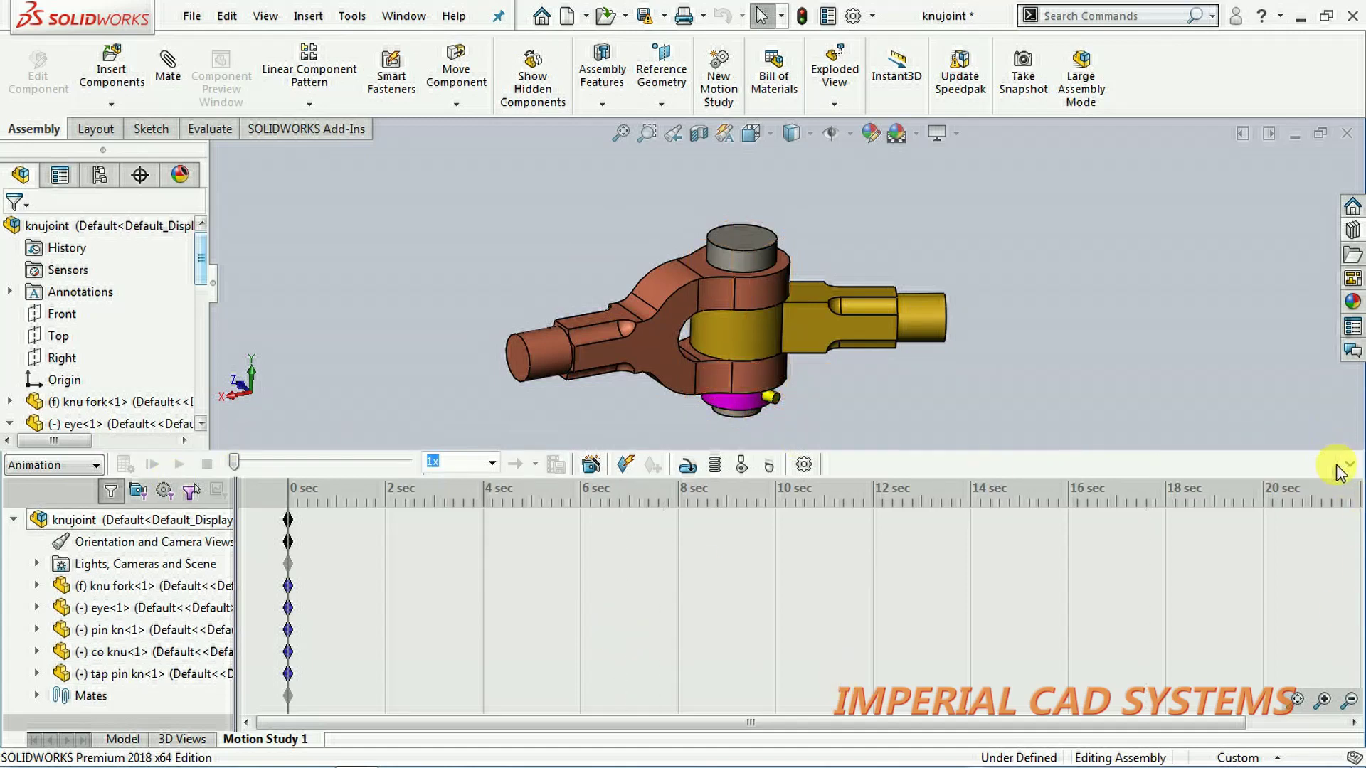
{"action": "left_click", "coordinate": [589, 467]}
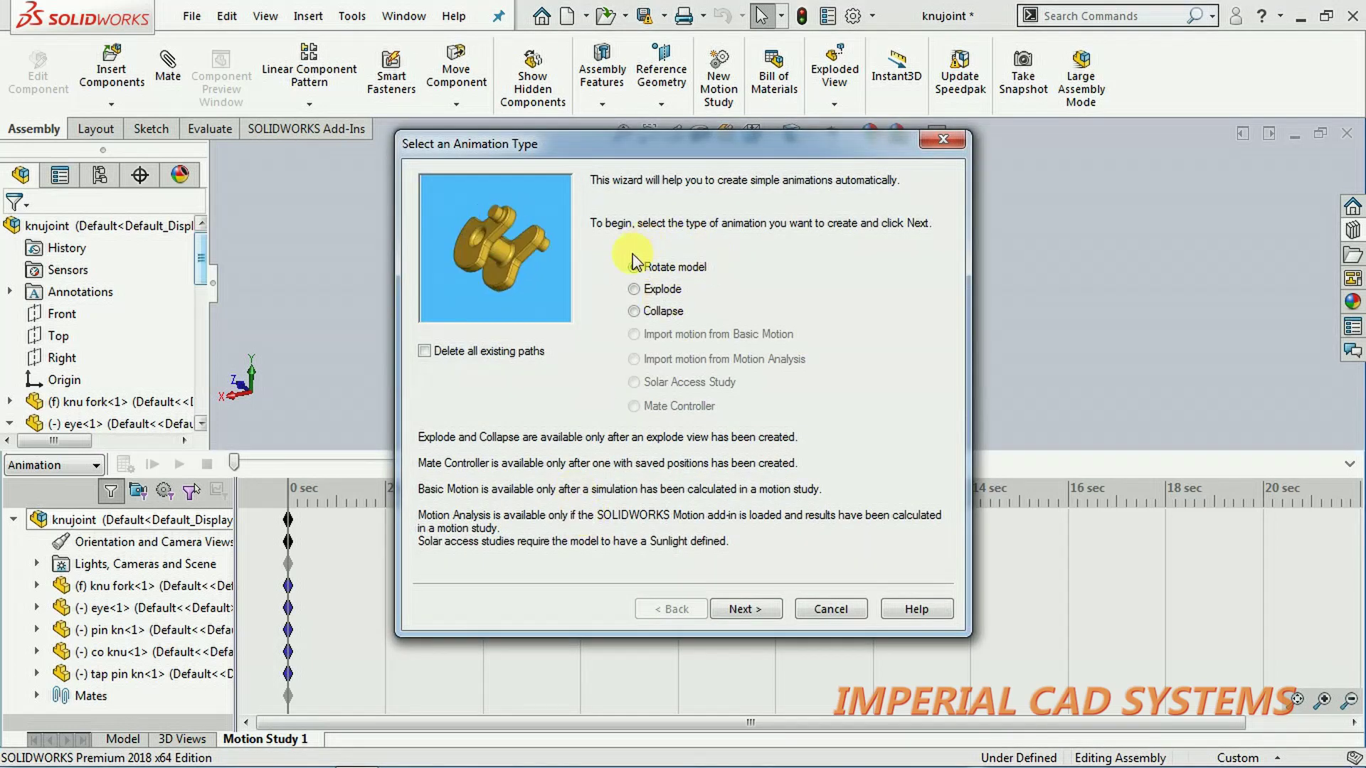
{"action": "left_click", "coordinate": [743, 609]}
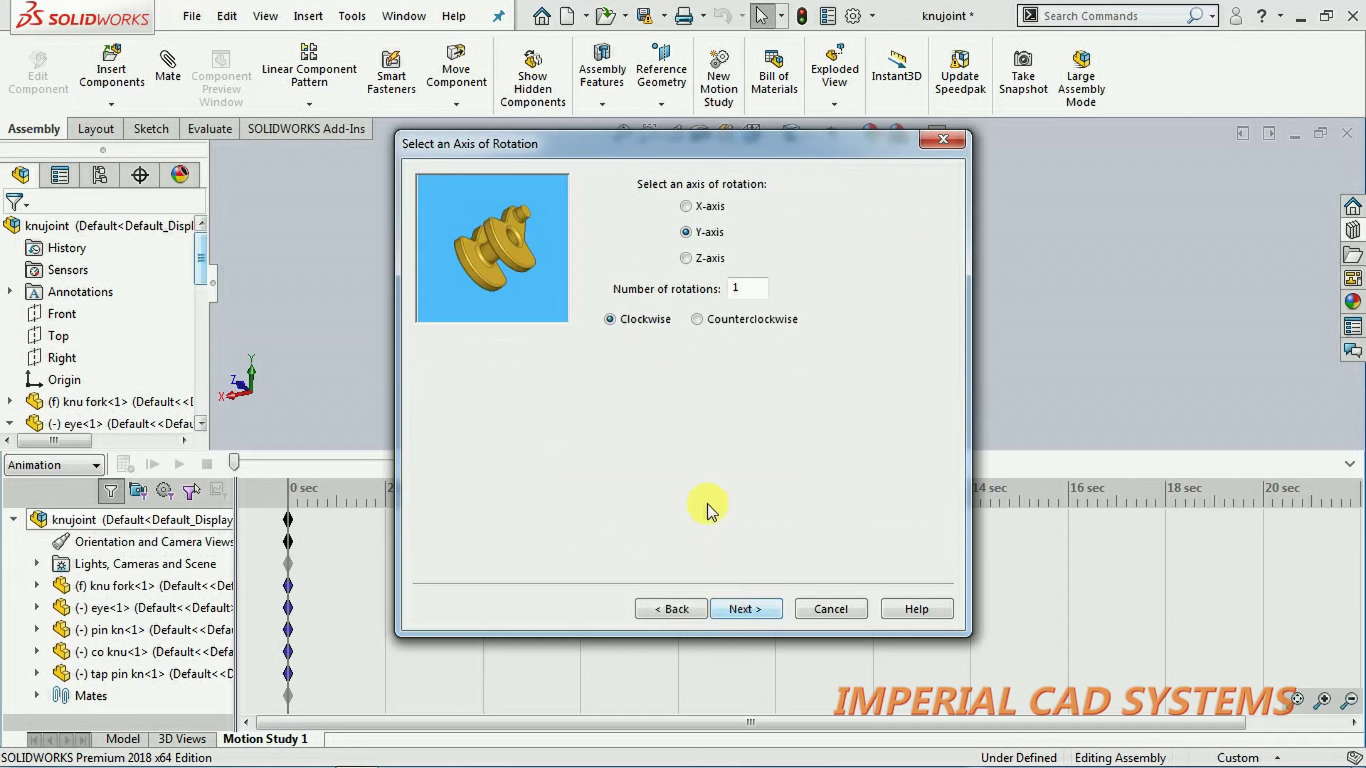
{"action": "left_click", "coordinate": [686, 232]}
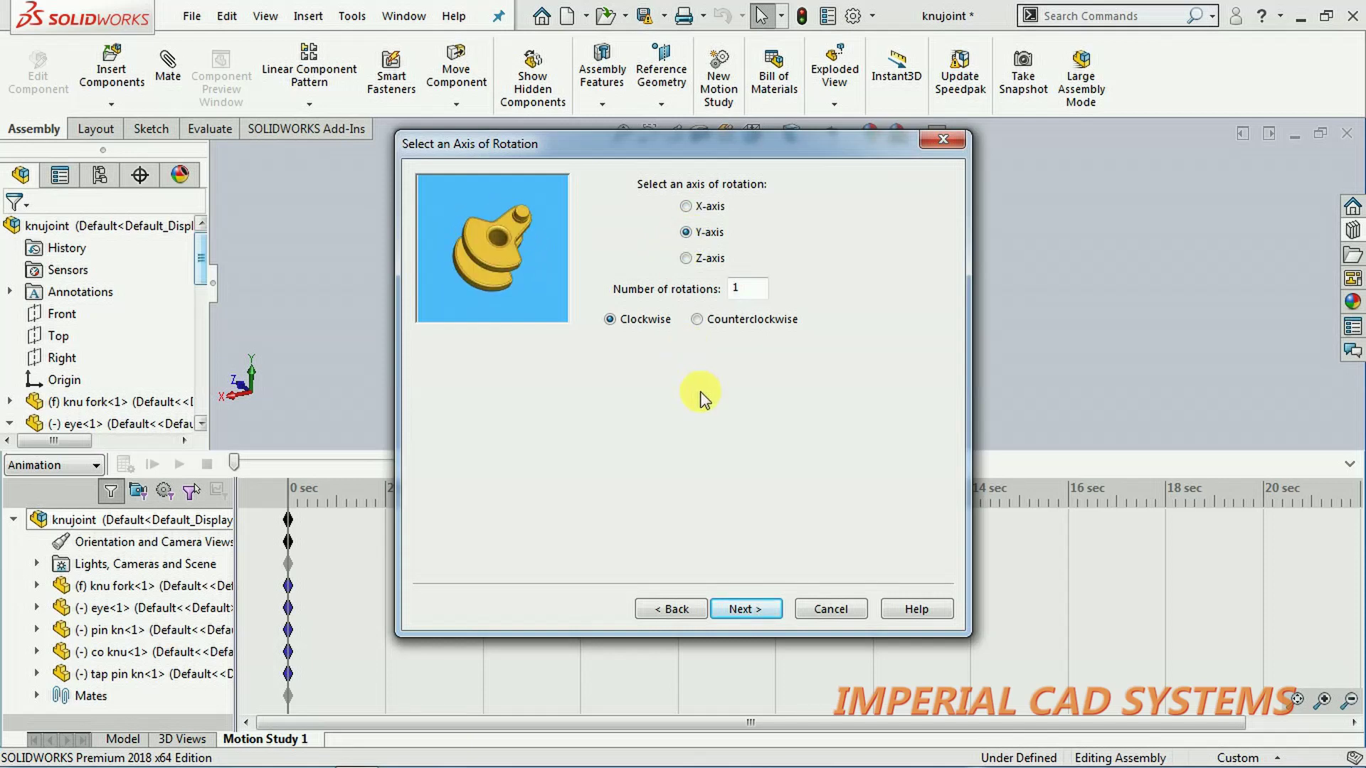
{"action": "left_click", "coordinate": [736, 612]}
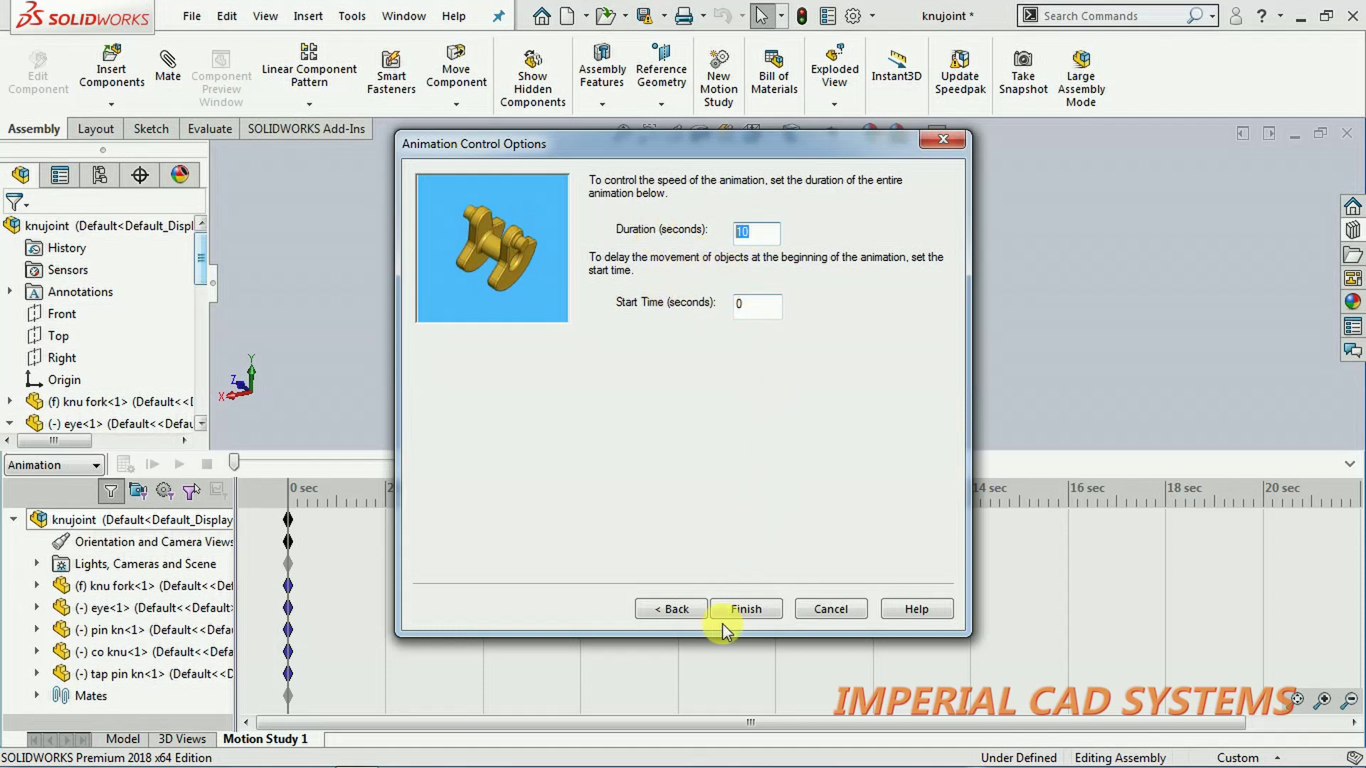
{"action": "left_click", "coordinate": [744, 609]}
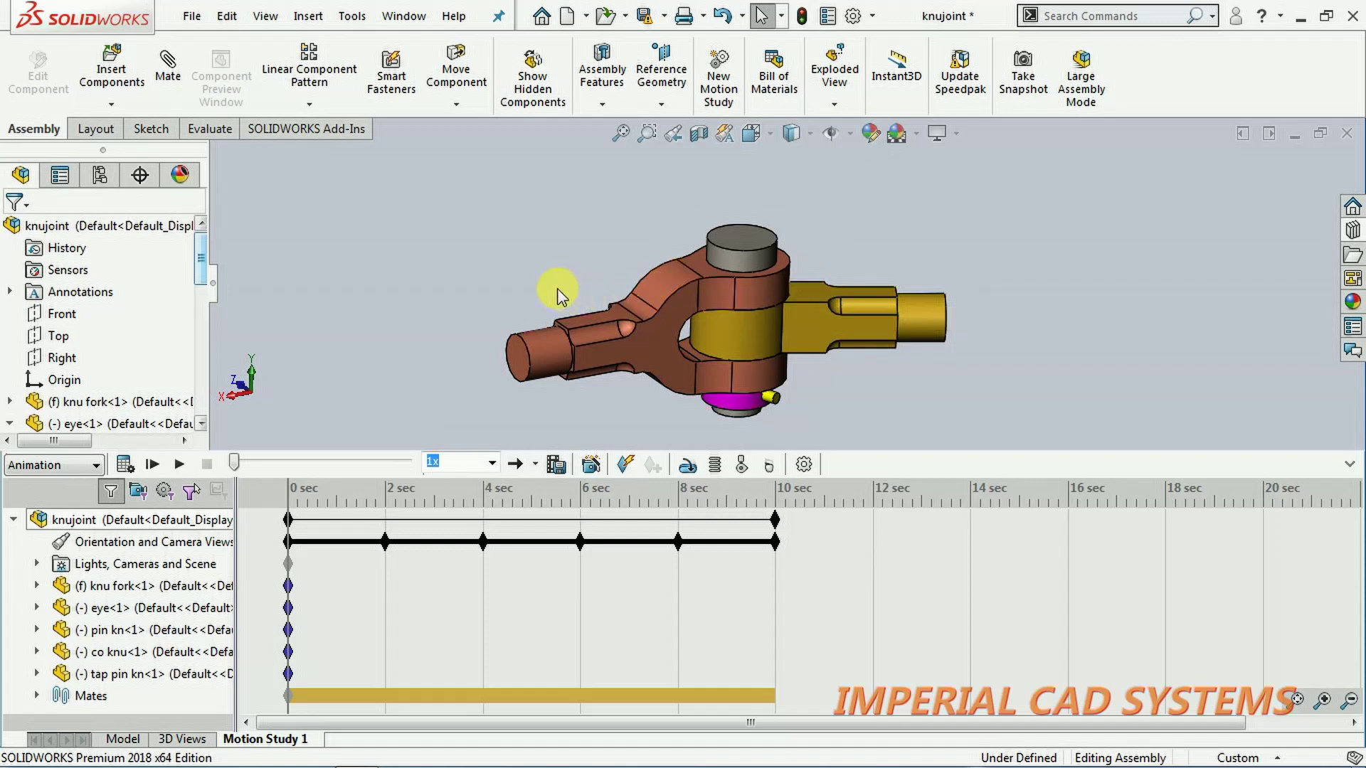
- Play the rotation with Playback Mode set to Loop, then hide the MotionManager timeline
{"action": "left_click", "coordinate": [179, 466]}
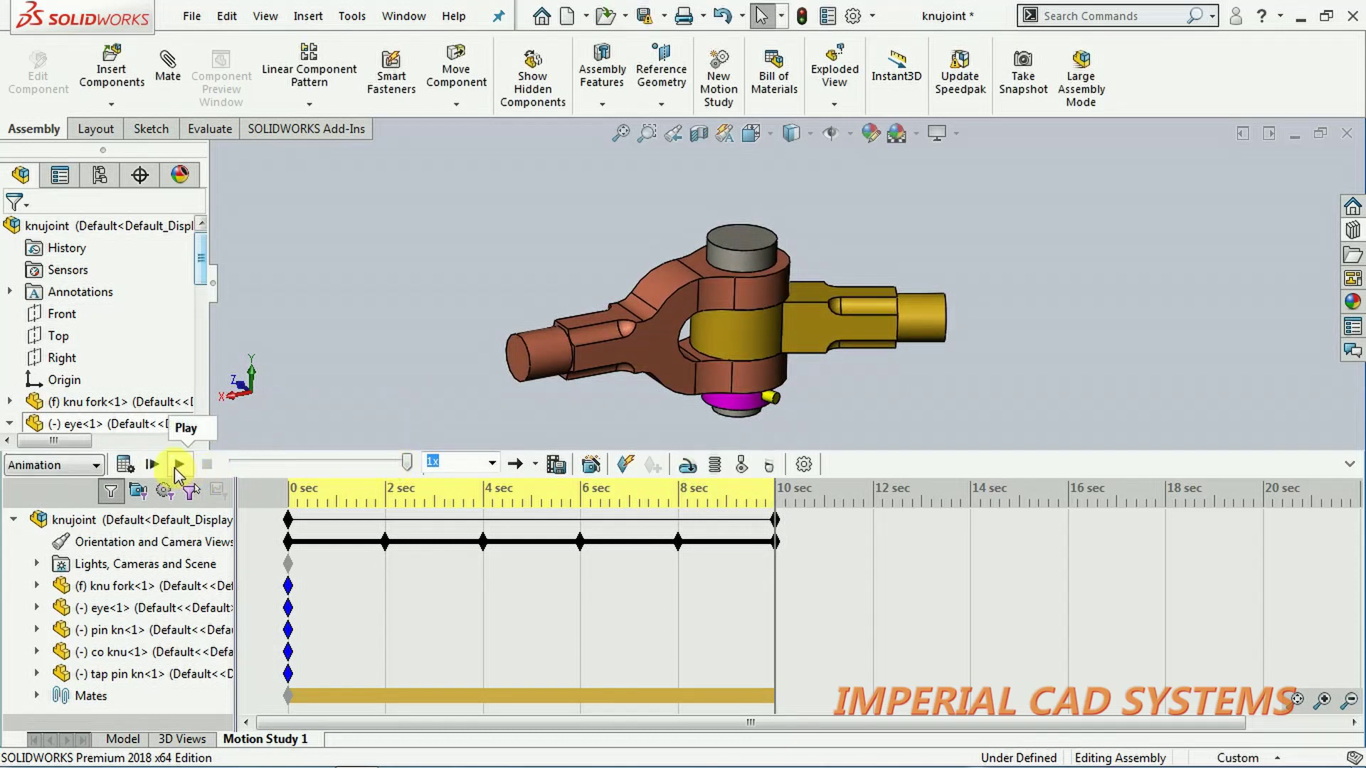
{"action": "left_click", "coordinate": [535, 466]}
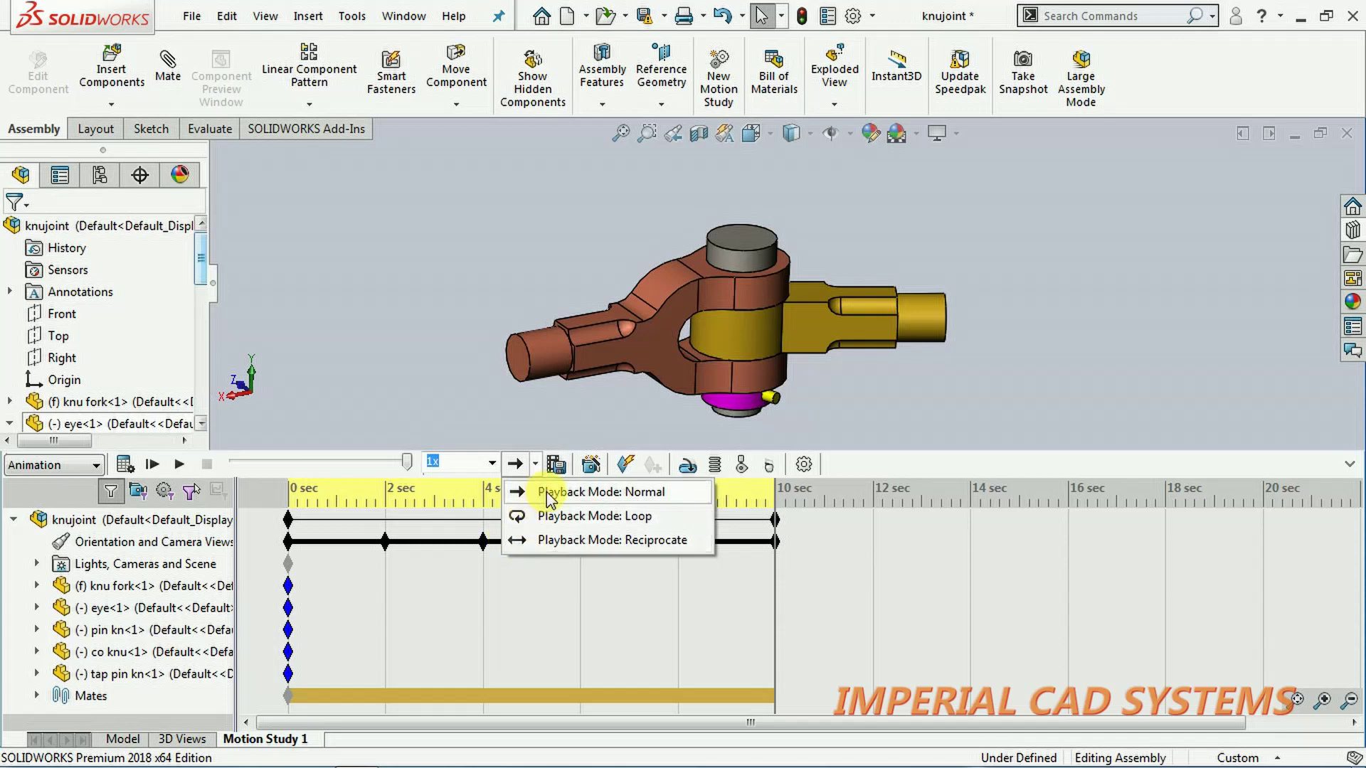
{"action": "left_click", "coordinate": [553, 518]}
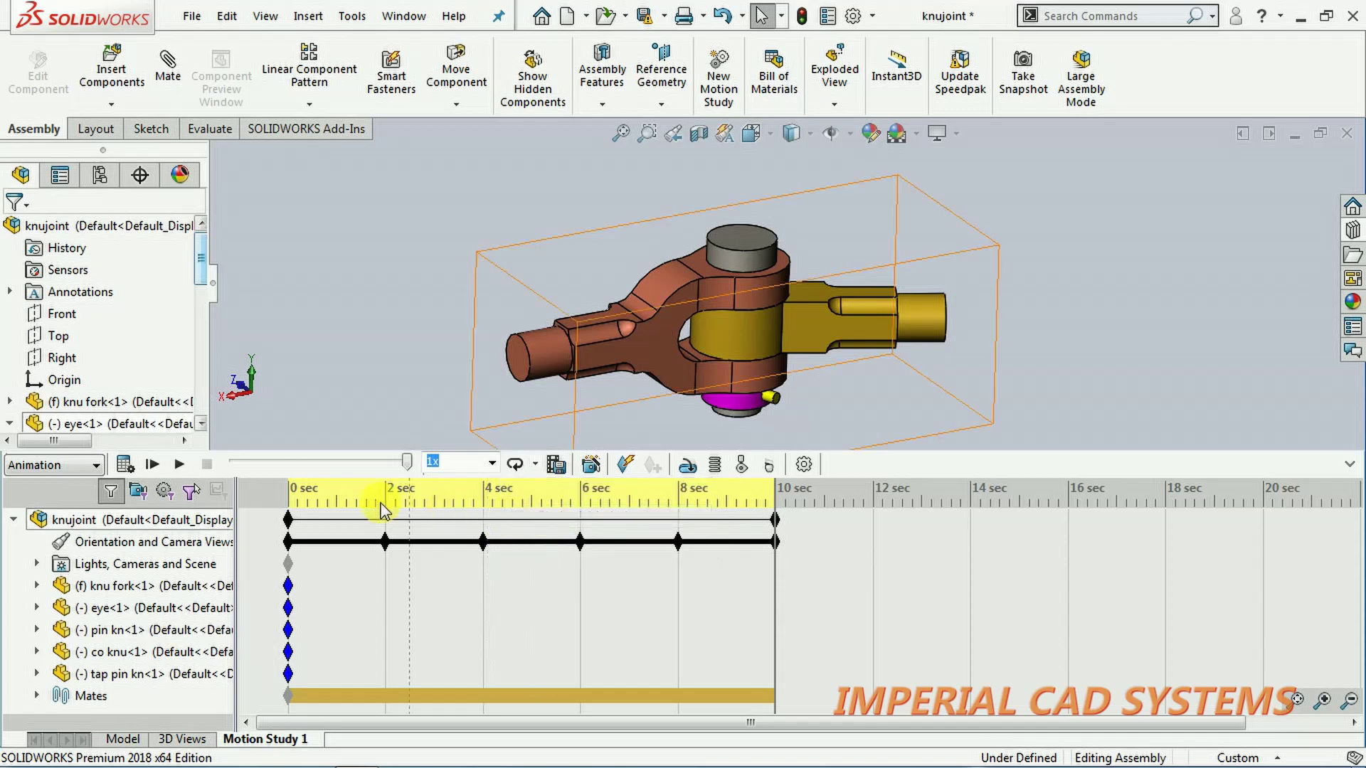
{"action": "left_click", "coordinate": [179, 468]}
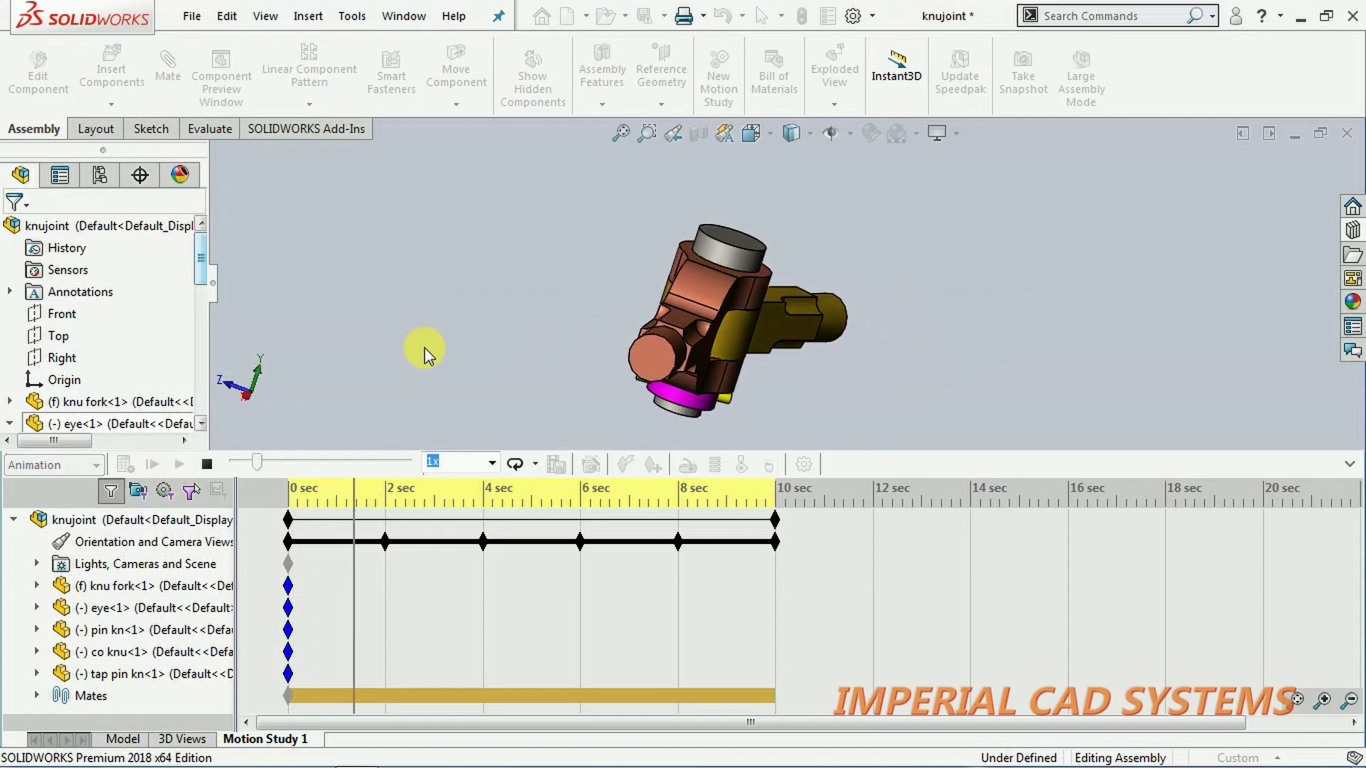
{"action": "left_click", "coordinate": [1349, 467]}
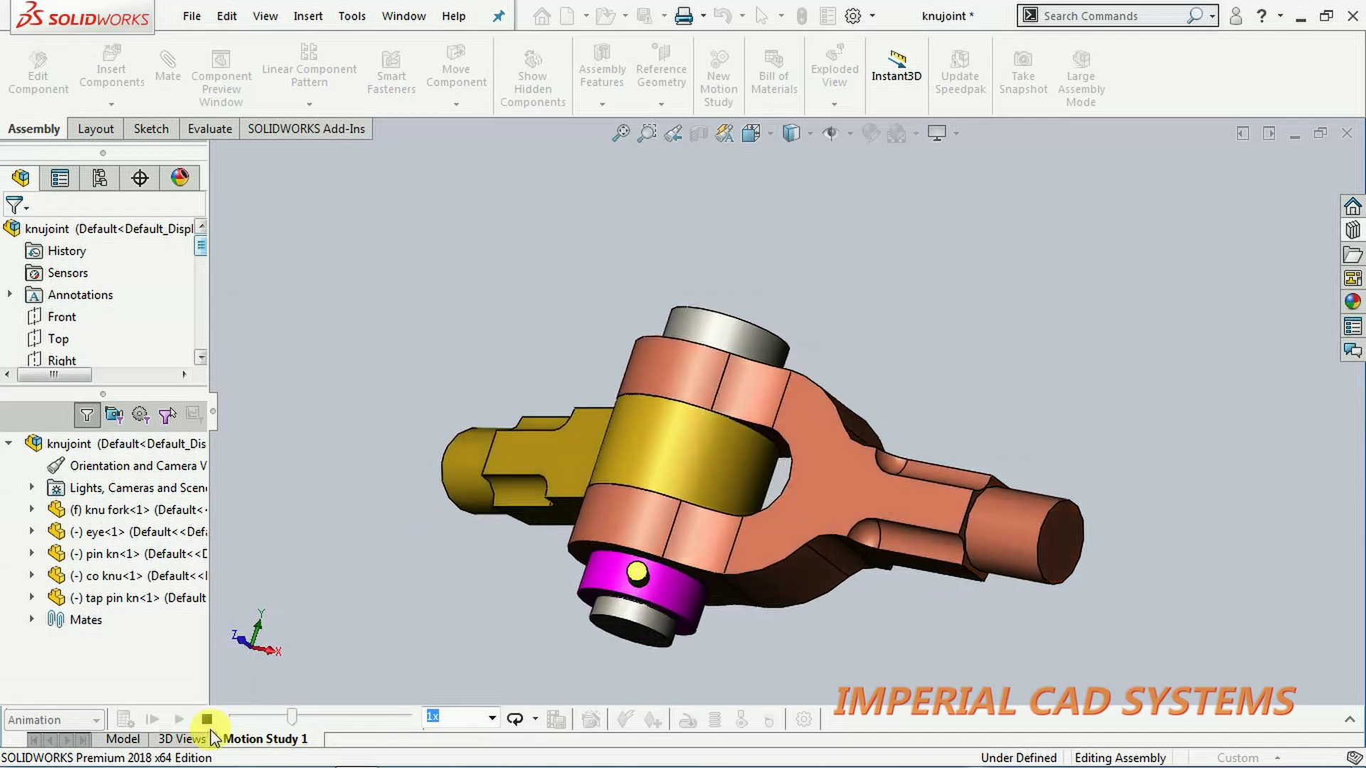
- Stop the looping animation and bring the motion study timeline back
{"action": "left_click", "coordinate": [207, 719]}
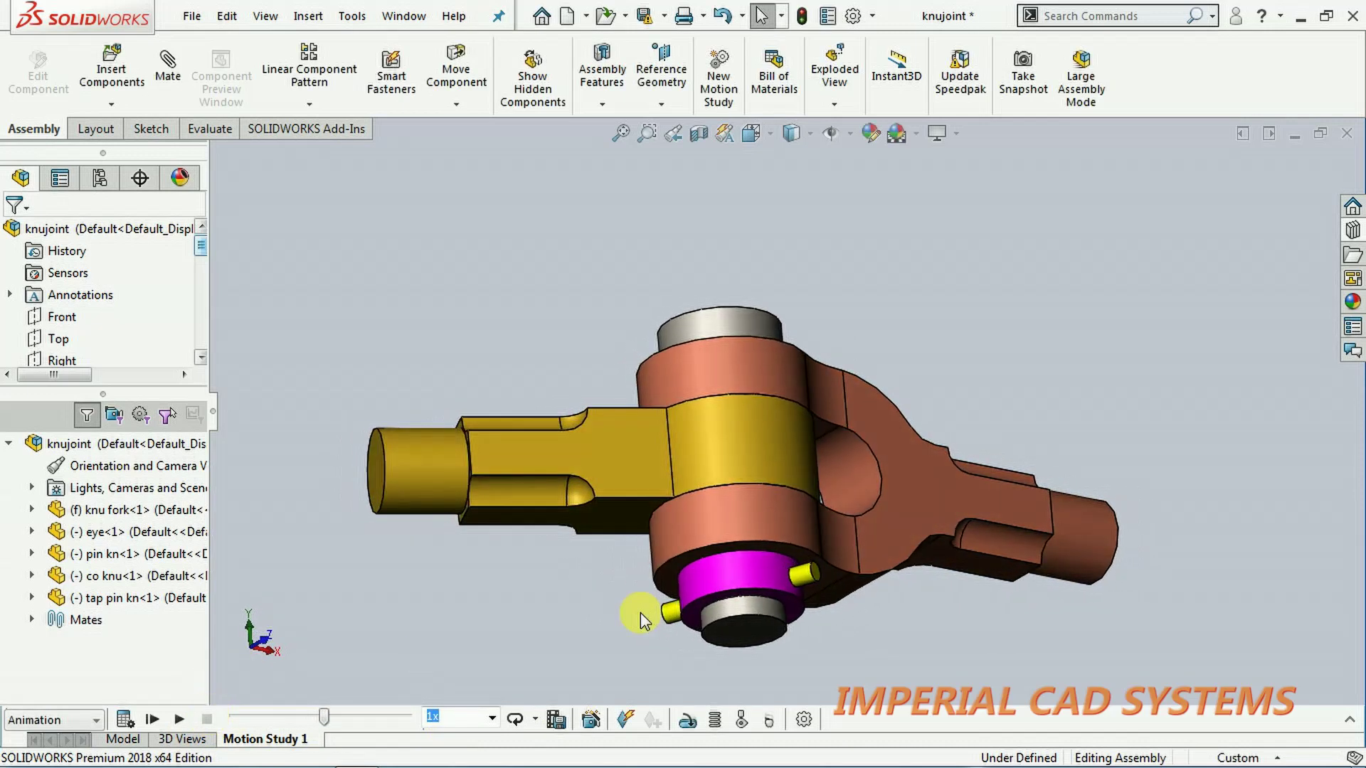
{"action": "left_click", "coordinate": [1346, 726]}
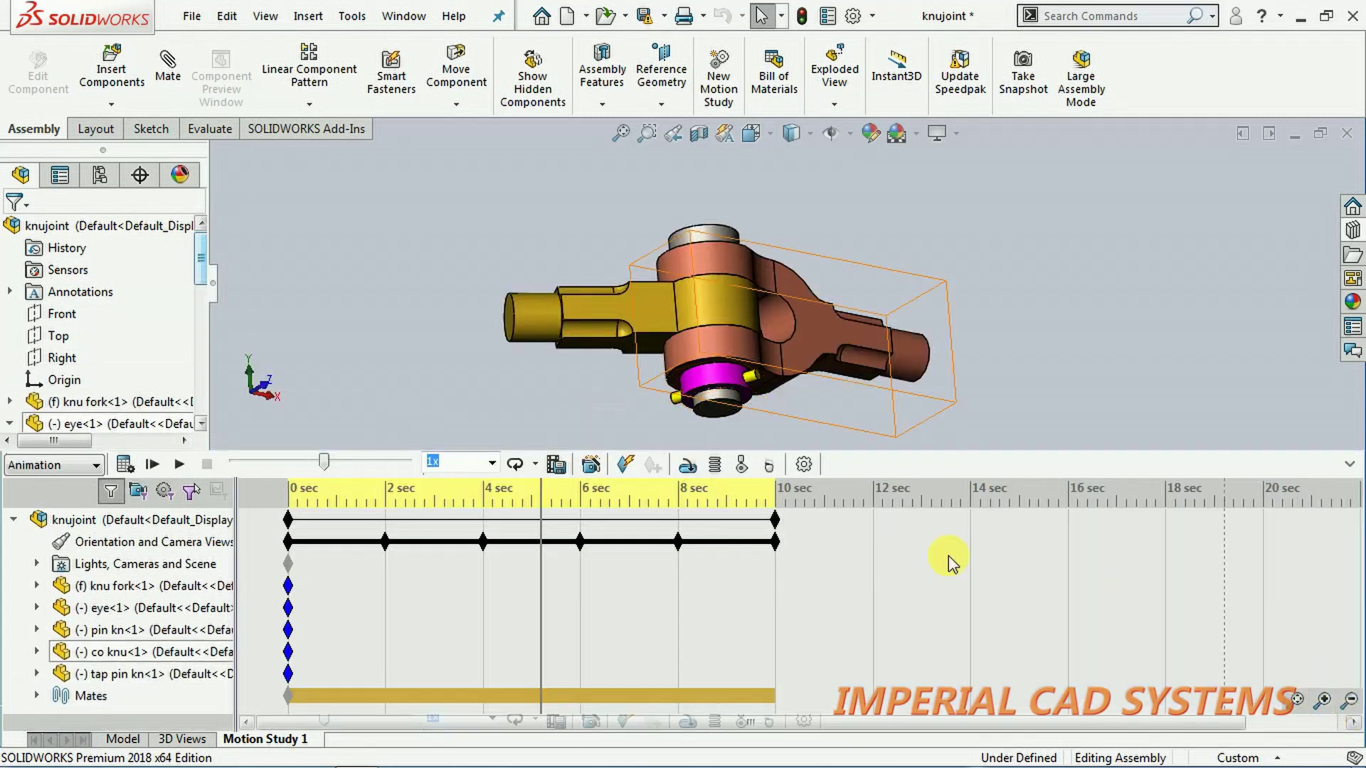
{"action": "left_click", "coordinate": [530, 438]}
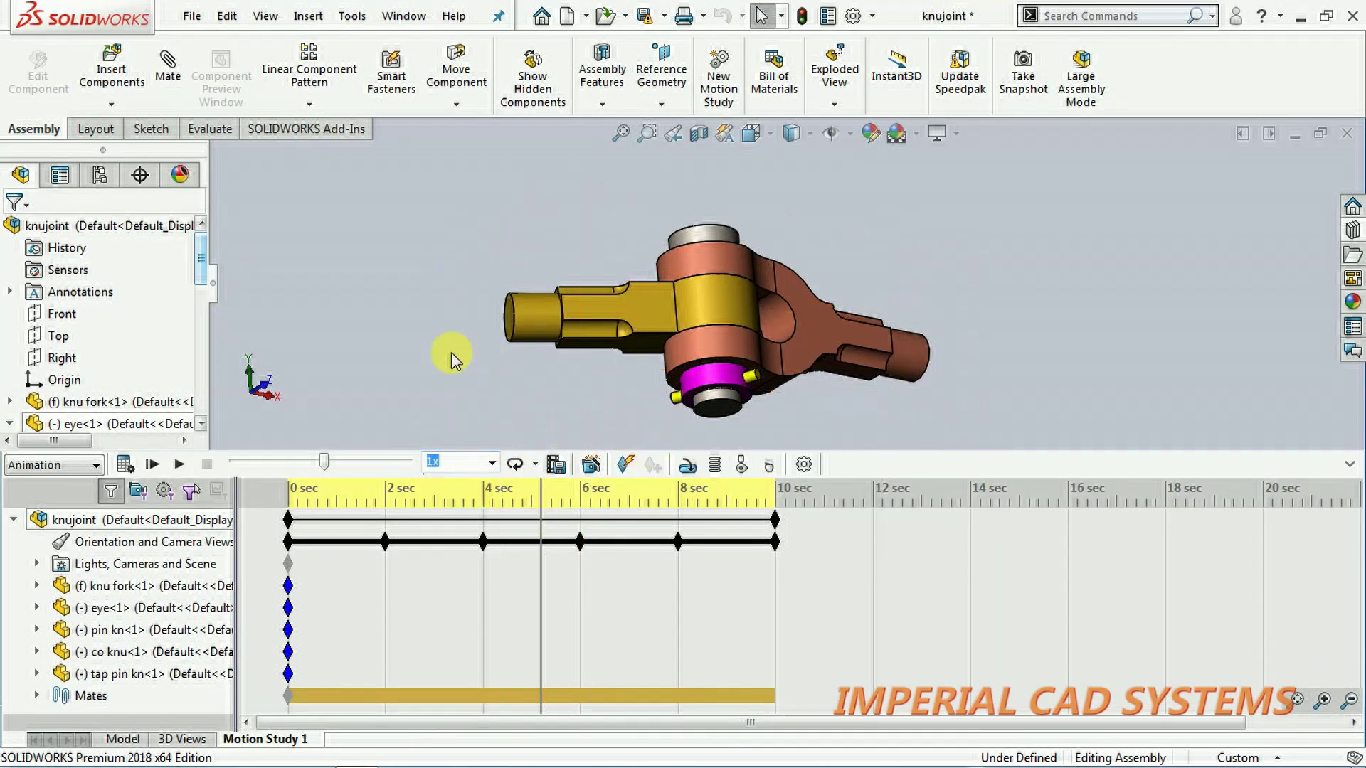
- Play the rotation at 5x playback speed, stop it, and zoom out on the assembly
{"action": "left_click", "coordinate": [492, 464]}
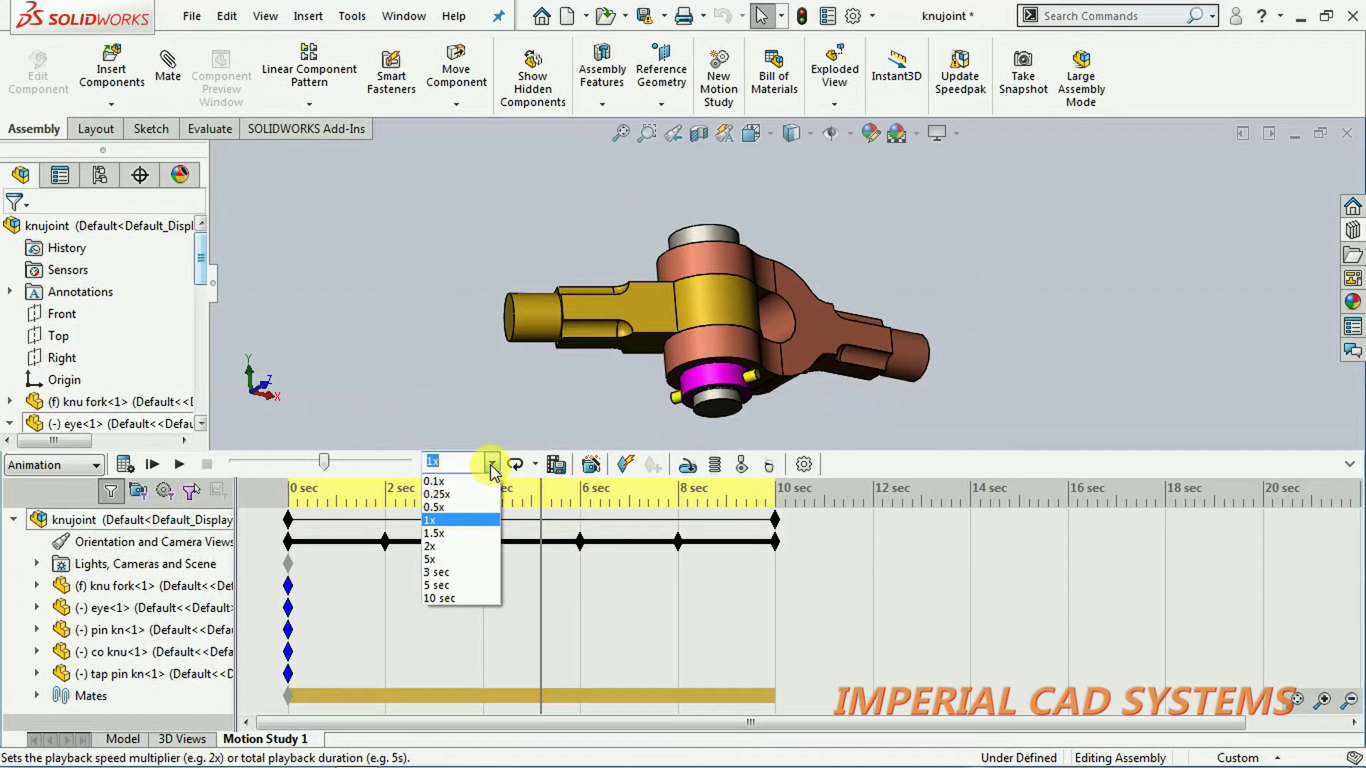
{"action": "left_click", "coordinate": [459, 561]}
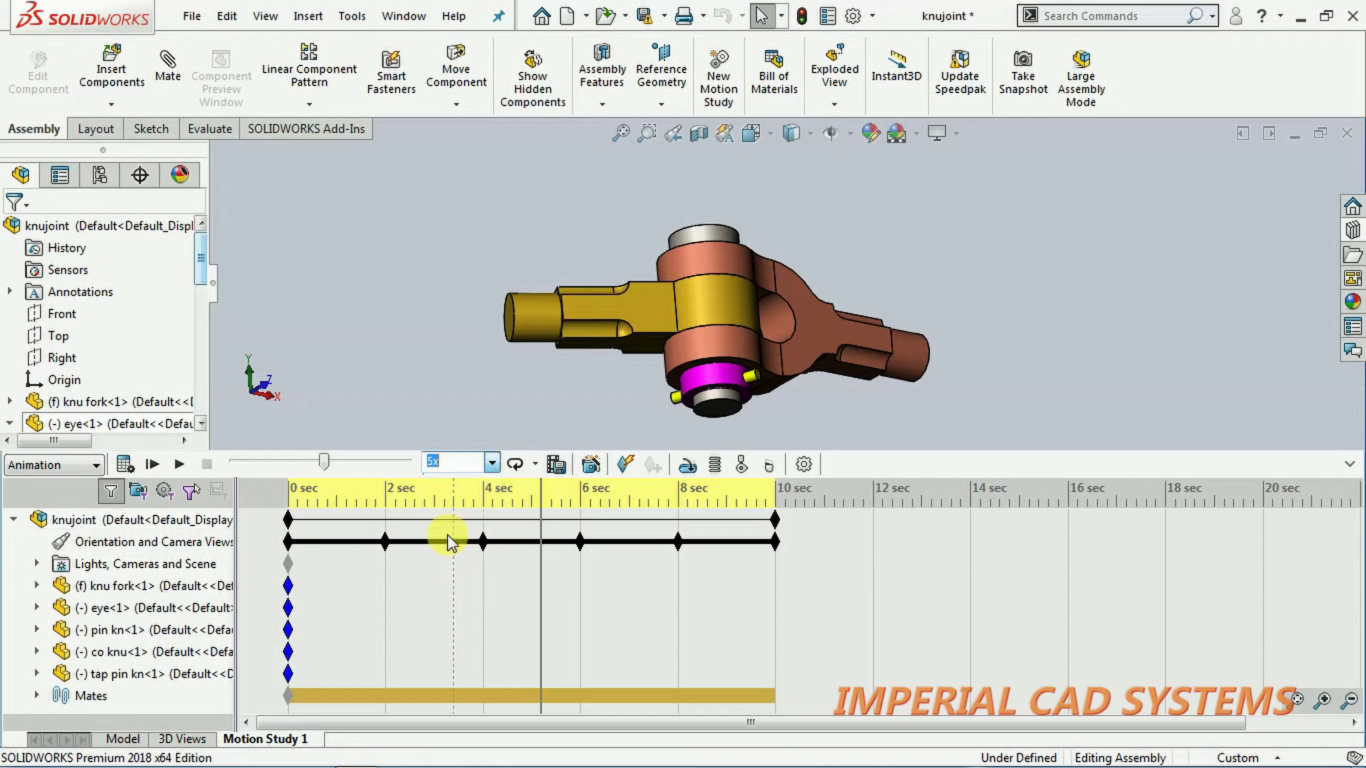
{"action": "left_click", "coordinate": [180, 464]}
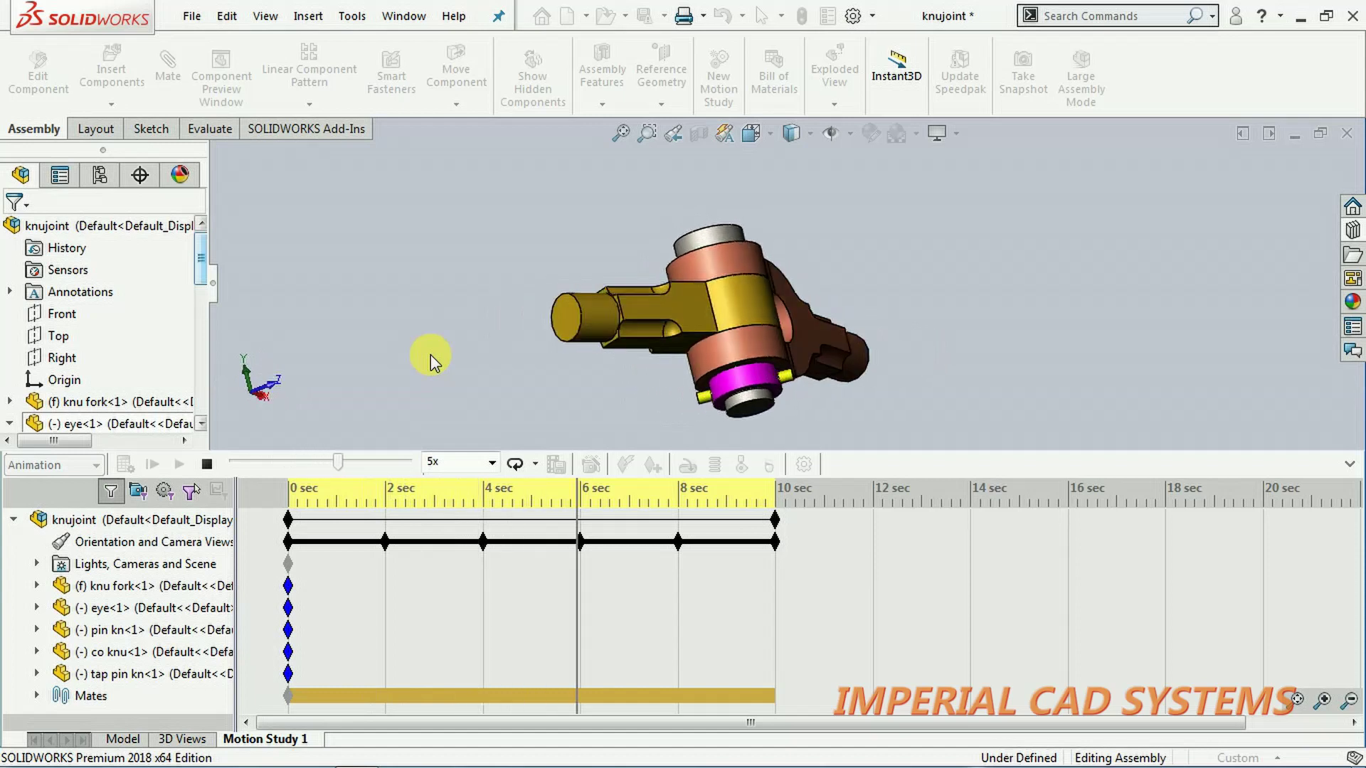
{"action": "left_click", "coordinate": [206, 466]}
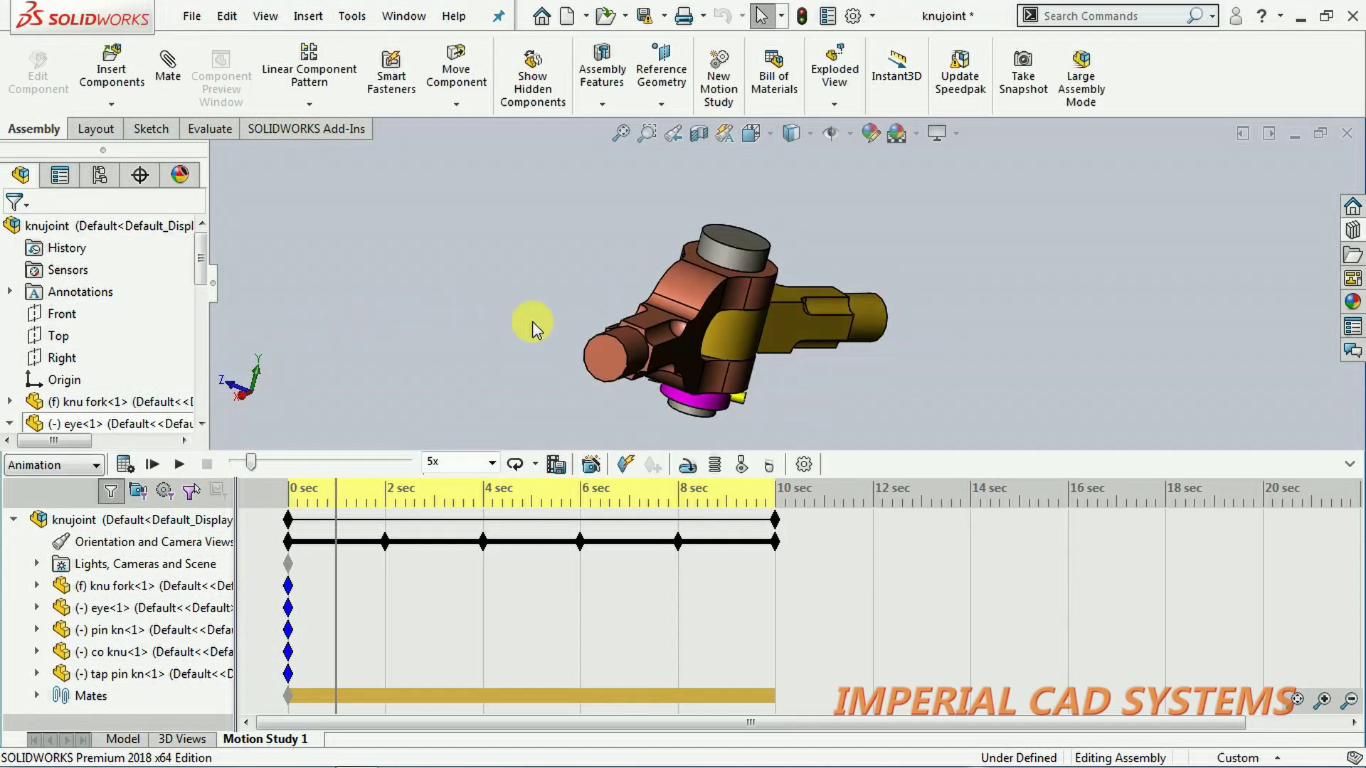
{"action": "middle_click_drag", "start_coordinate": [535, 329], "coordinate": [559, 361], "text": "shift"}
{"action": "scroll", "coordinate": [770, 328], "scroll_direction": "up", "scroll_amount": 2}
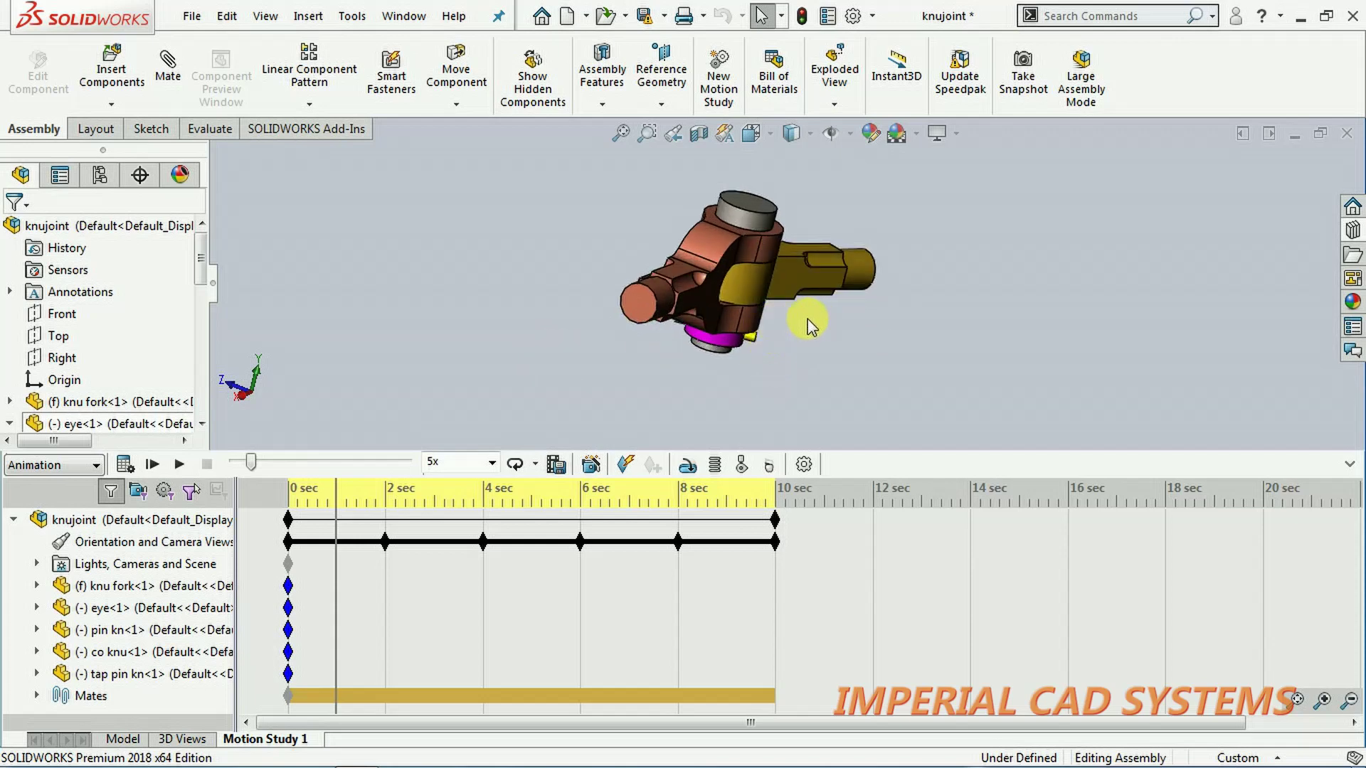
{"action": "scroll", "coordinate": [808, 319], "scroll_direction": "up", "scroll_amount": 3}
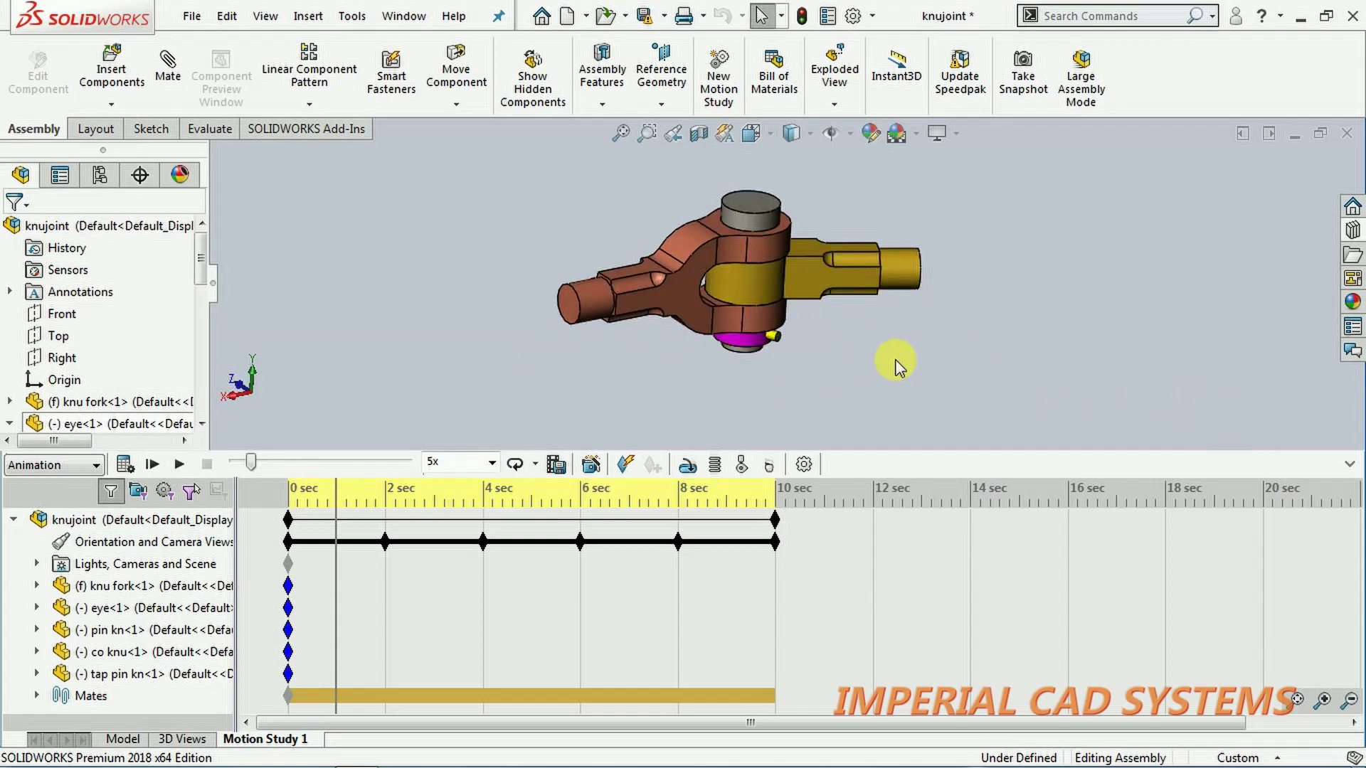
- Add an Explode animation with an 8-second duration starting at 2 seconds
{"action": "left_click", "coordinate": [592, 466]}
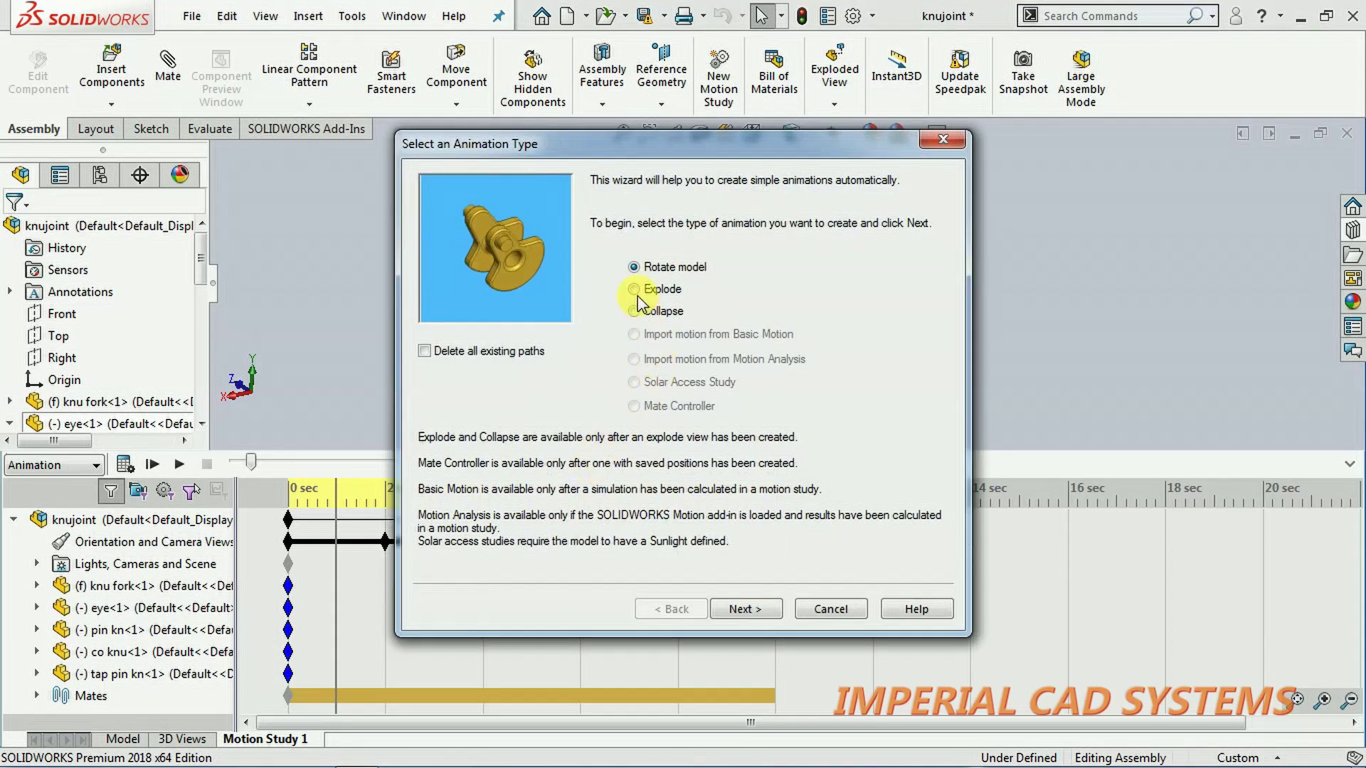
{"action": "left_click", "coordinate": [635, 292]}
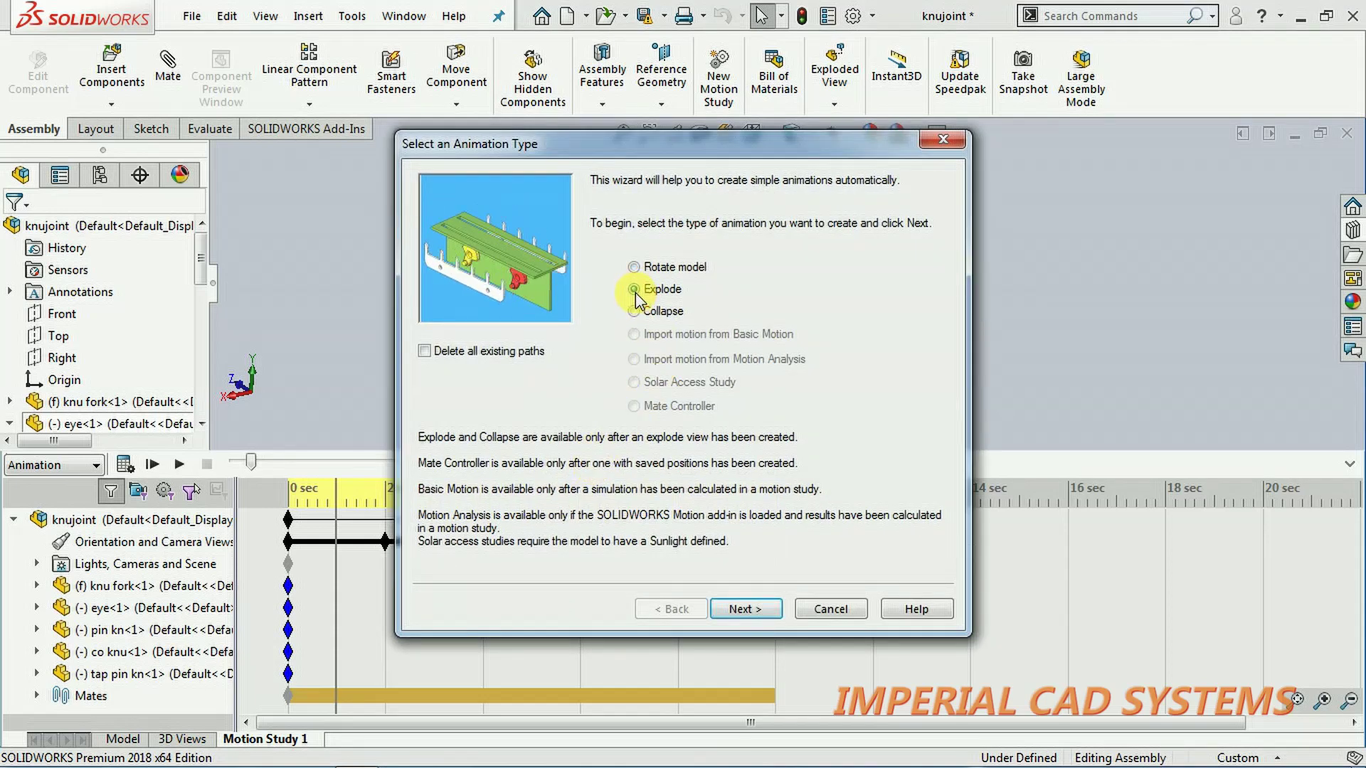
{"action": "left_click", "coordinate": [744, 609]}
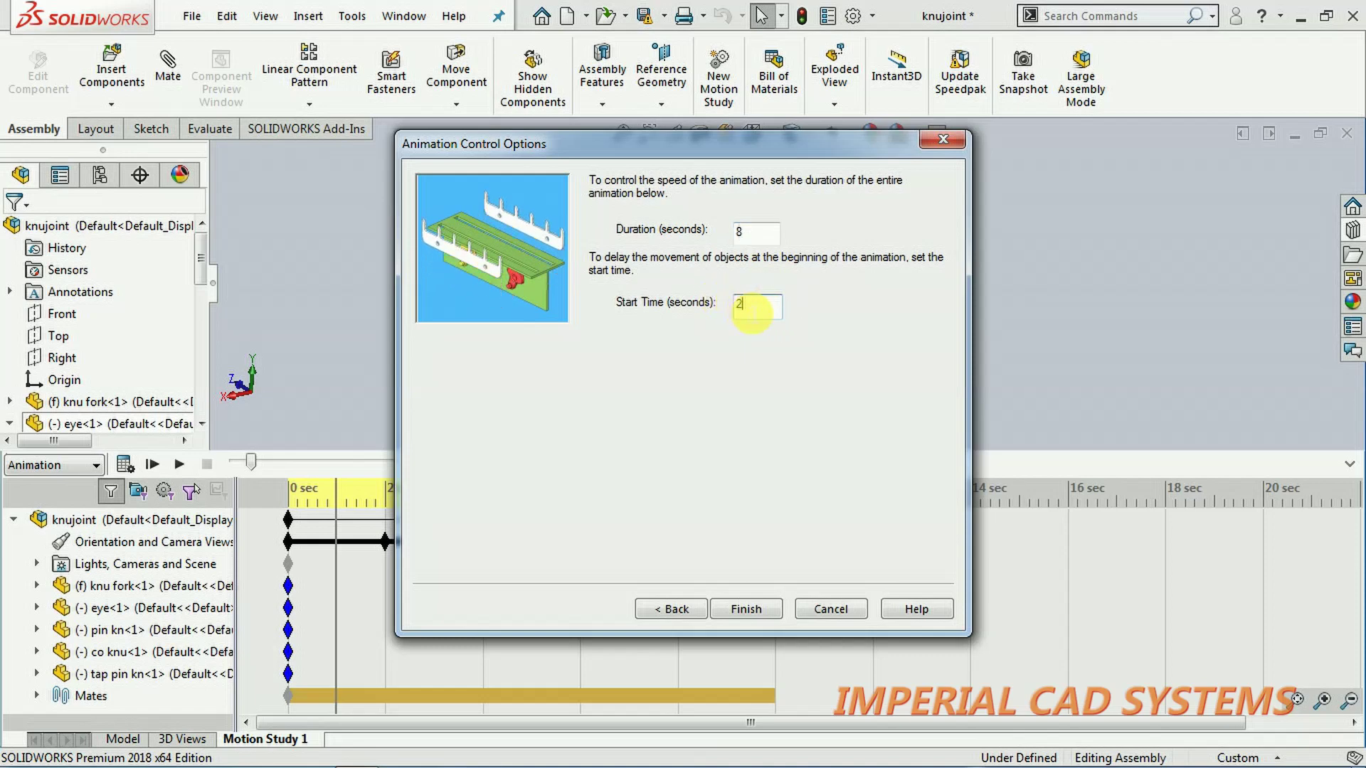
{"action": "left_click", "coordinate": [747, 609]}
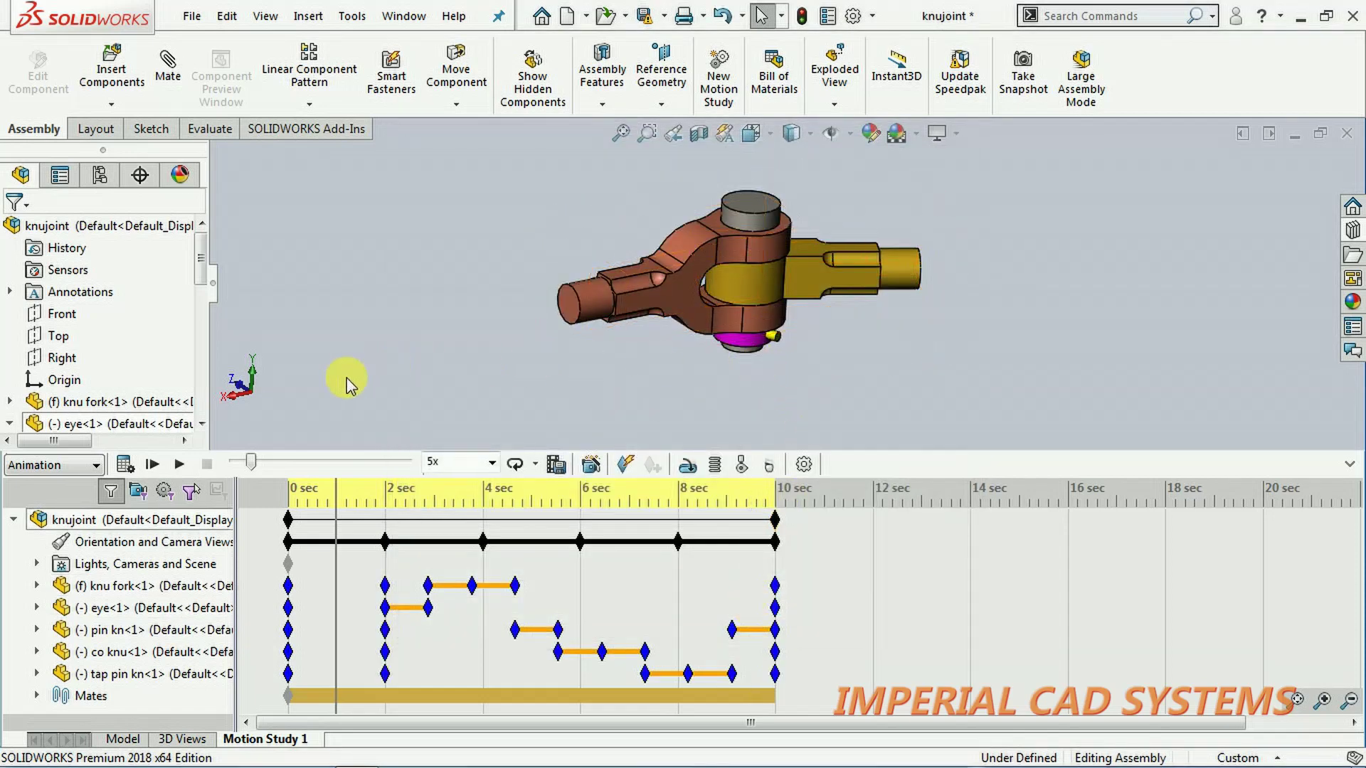
- Preview the animation, then set playback to 1x in Loop mode and collapse the timeline
{"action": "left_click", "coordinate": [181, 466]}
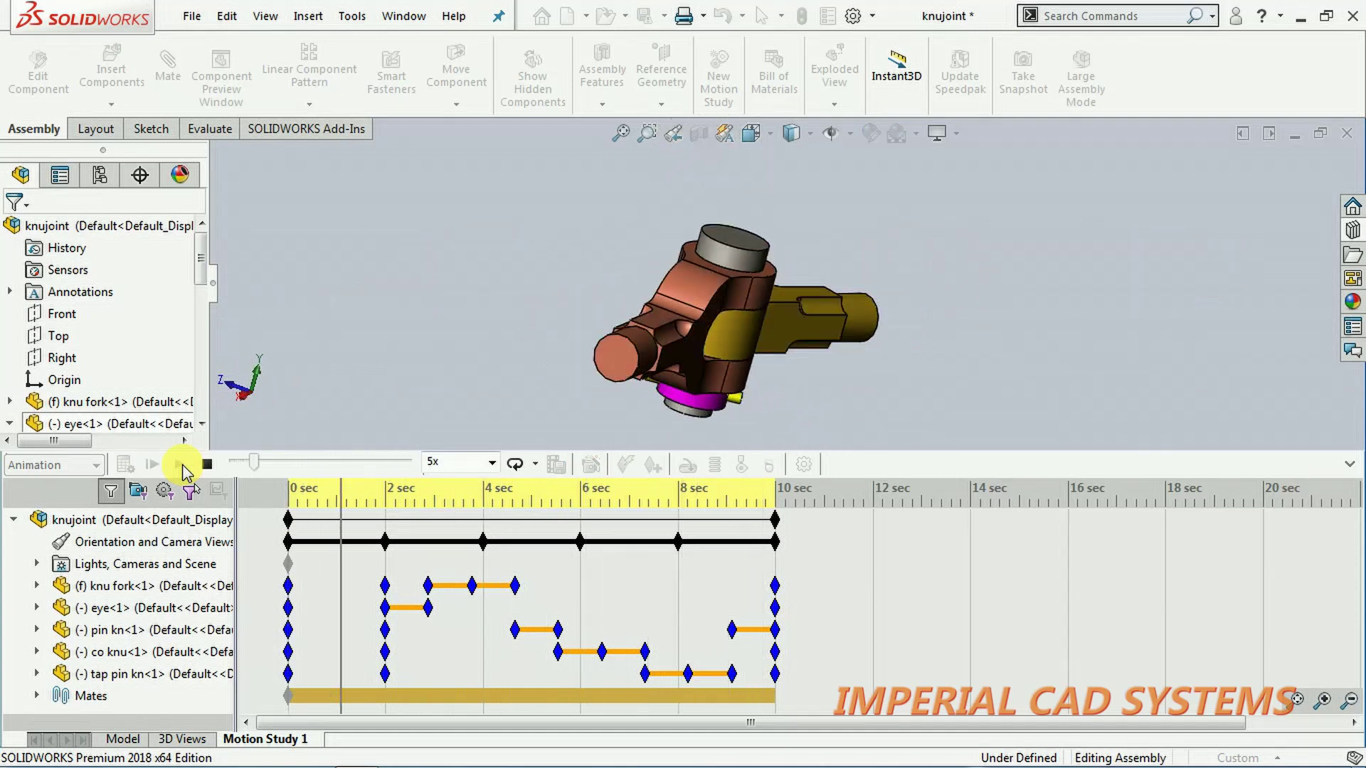
{"action": "left_click", "coordinate": [206, 464]}
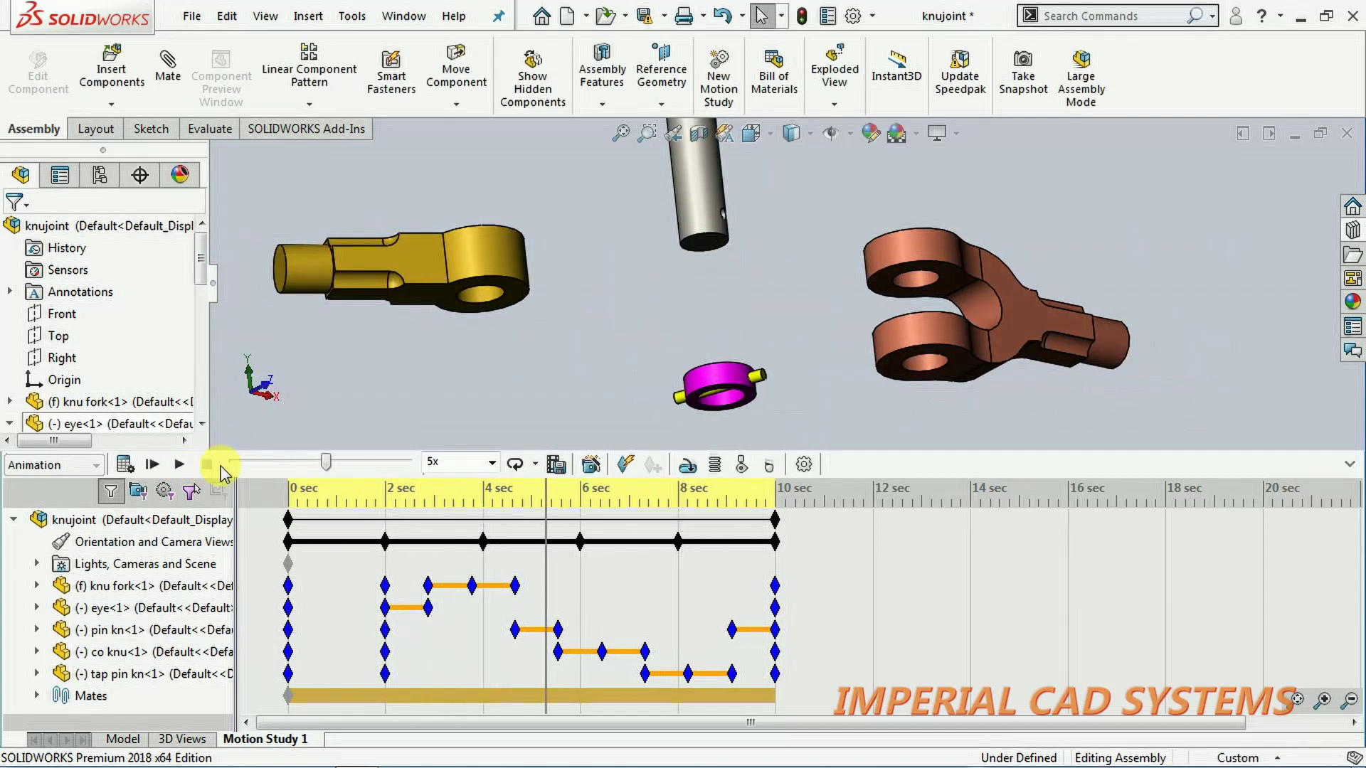
{"action": "left_click", "coordinate": [492, 466]}
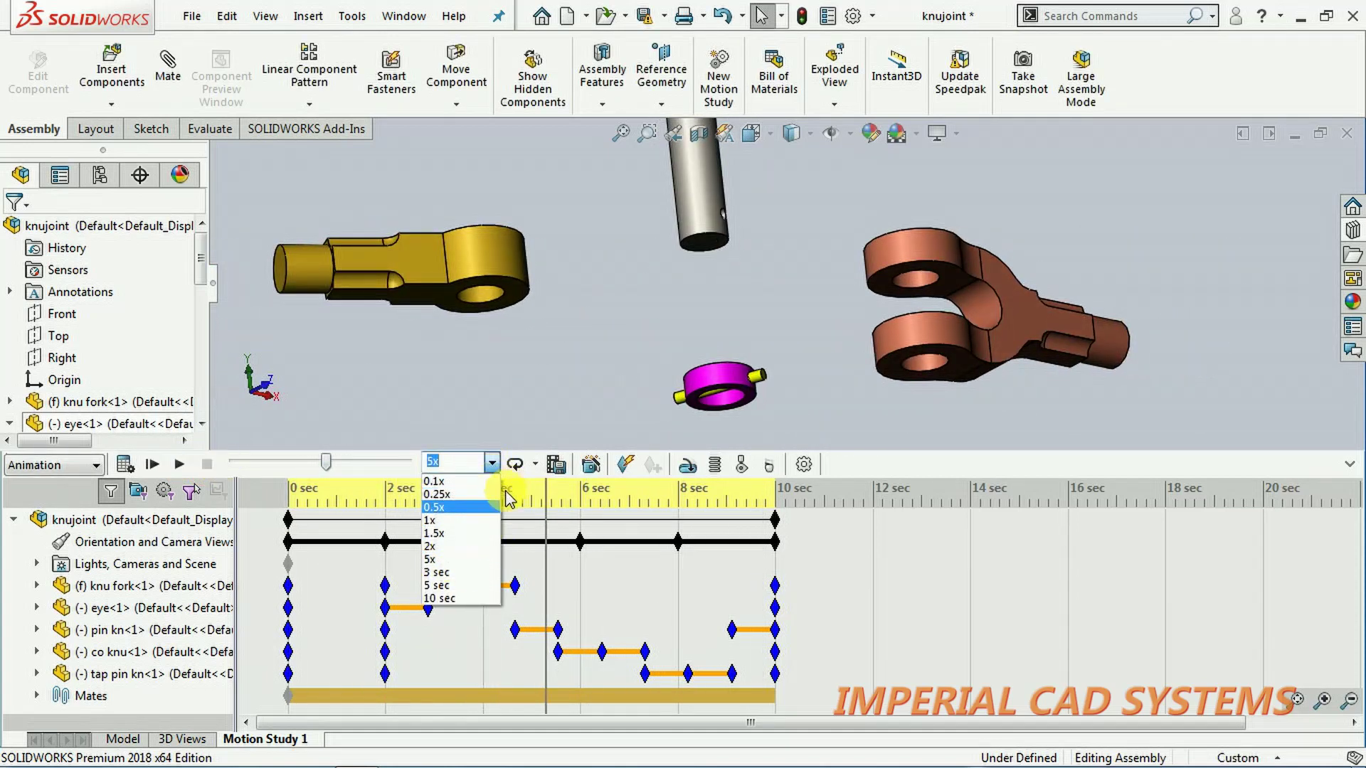
{"action": "left_click", "coordinate": [474, 525]}
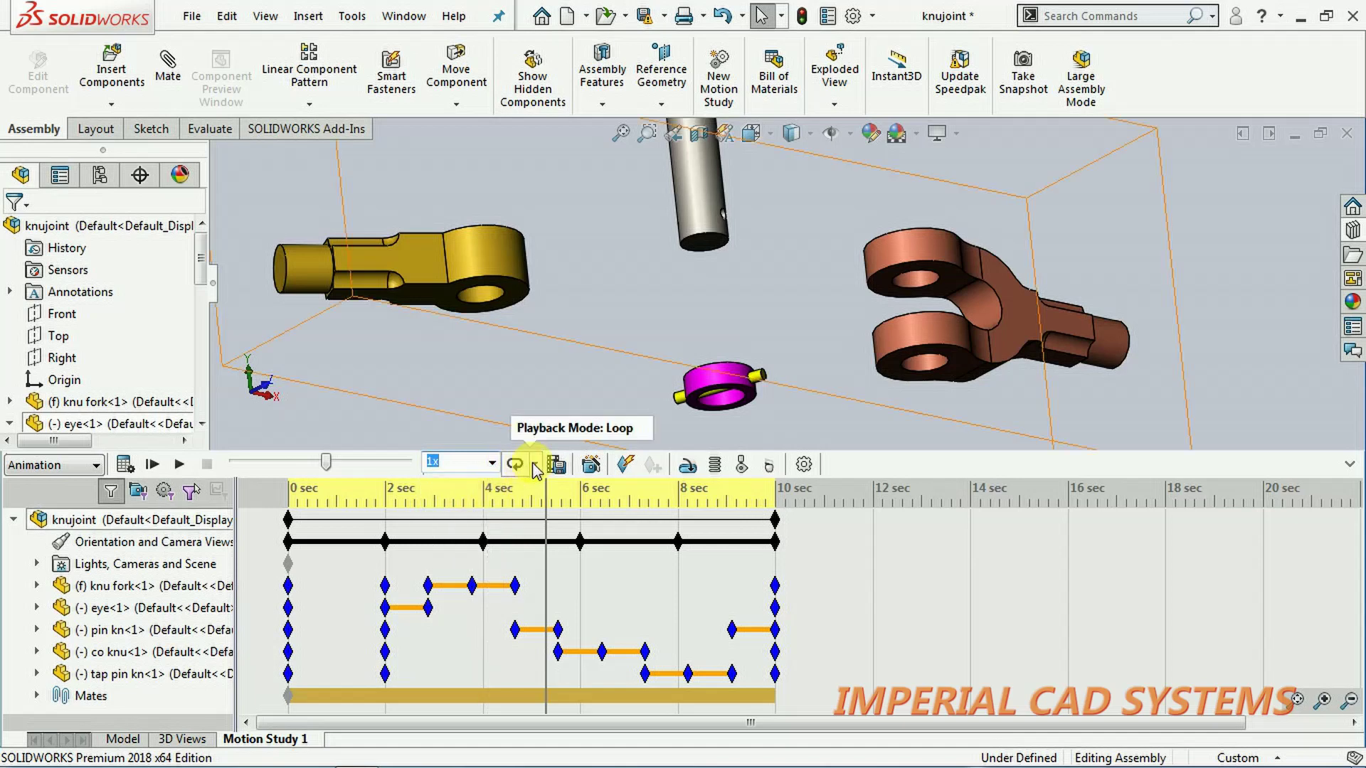
{"action": "left_click", "coordinate": [535, 464]}
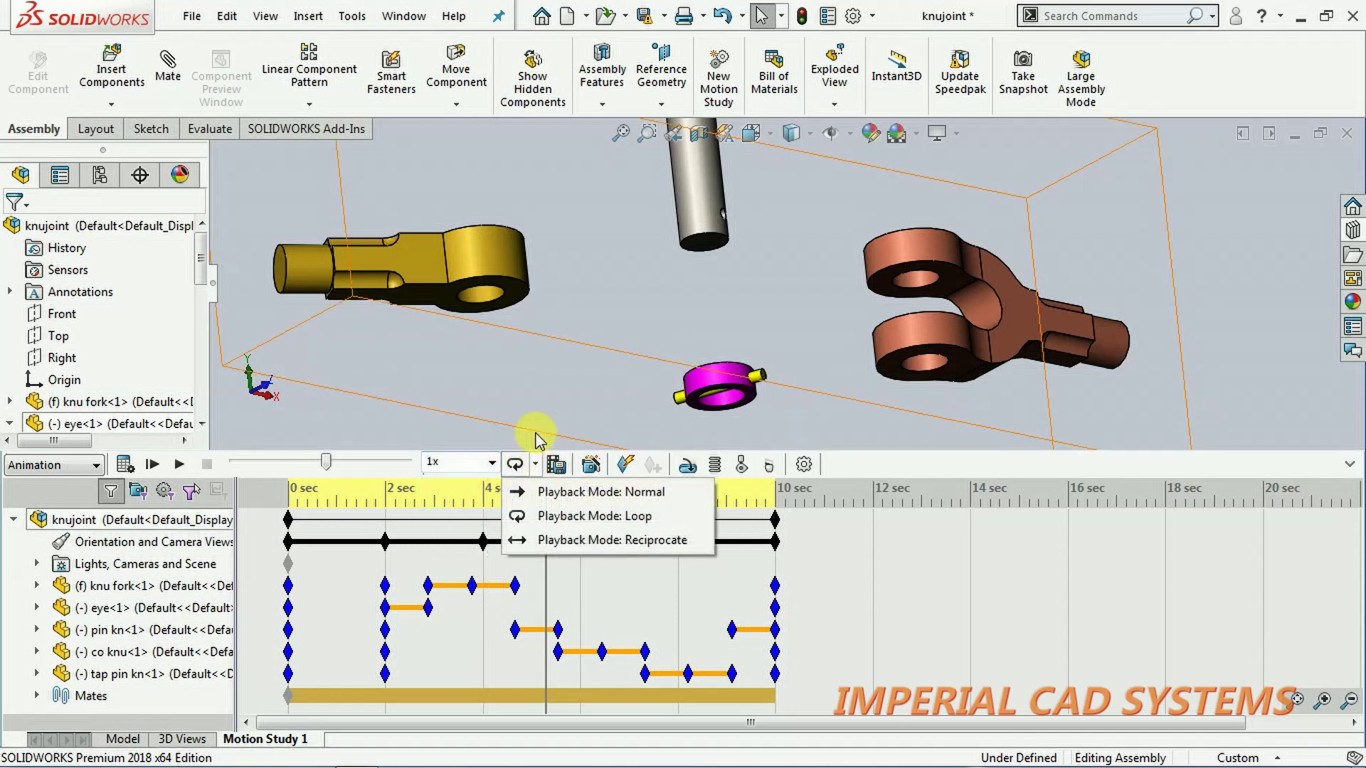
{"action": "left_click", "coordinate": [534, 516]}
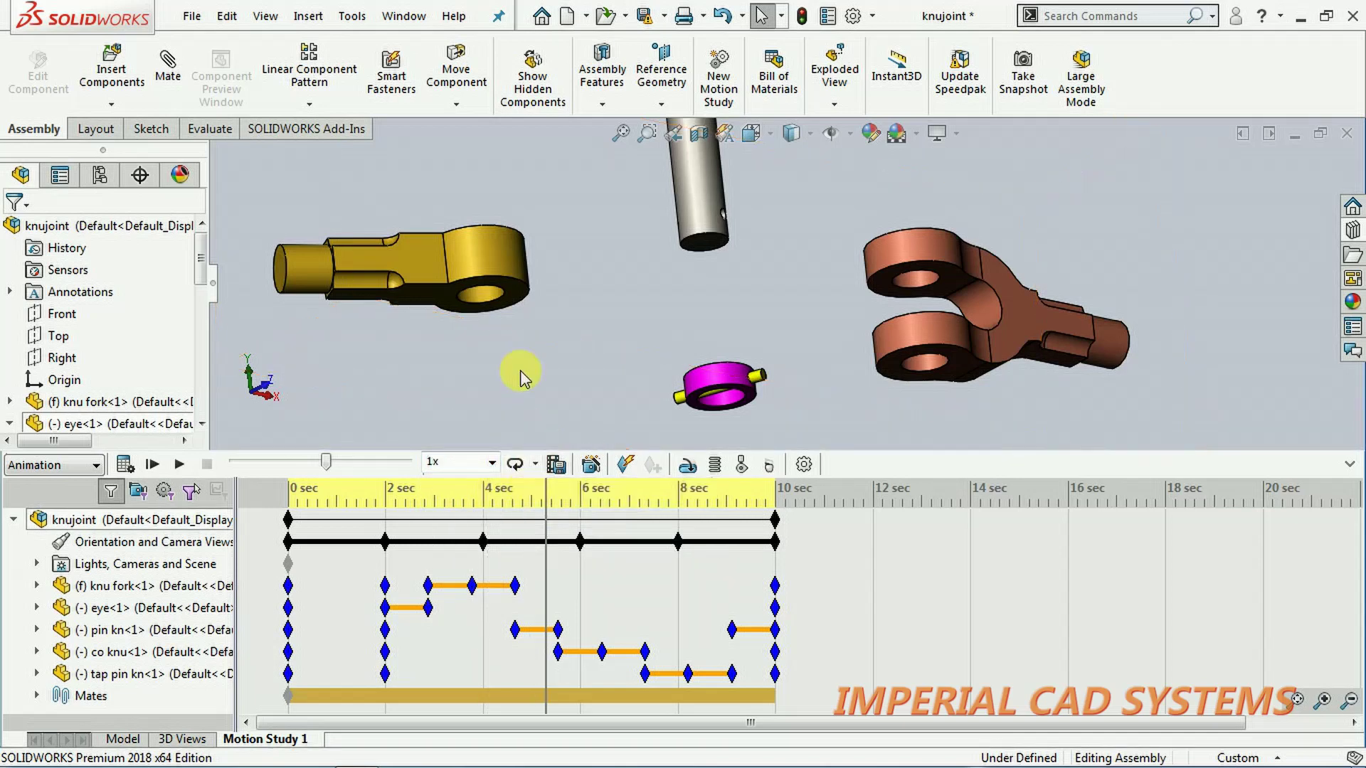
{"action": "left_click", "coordinate": [1349, 465]}
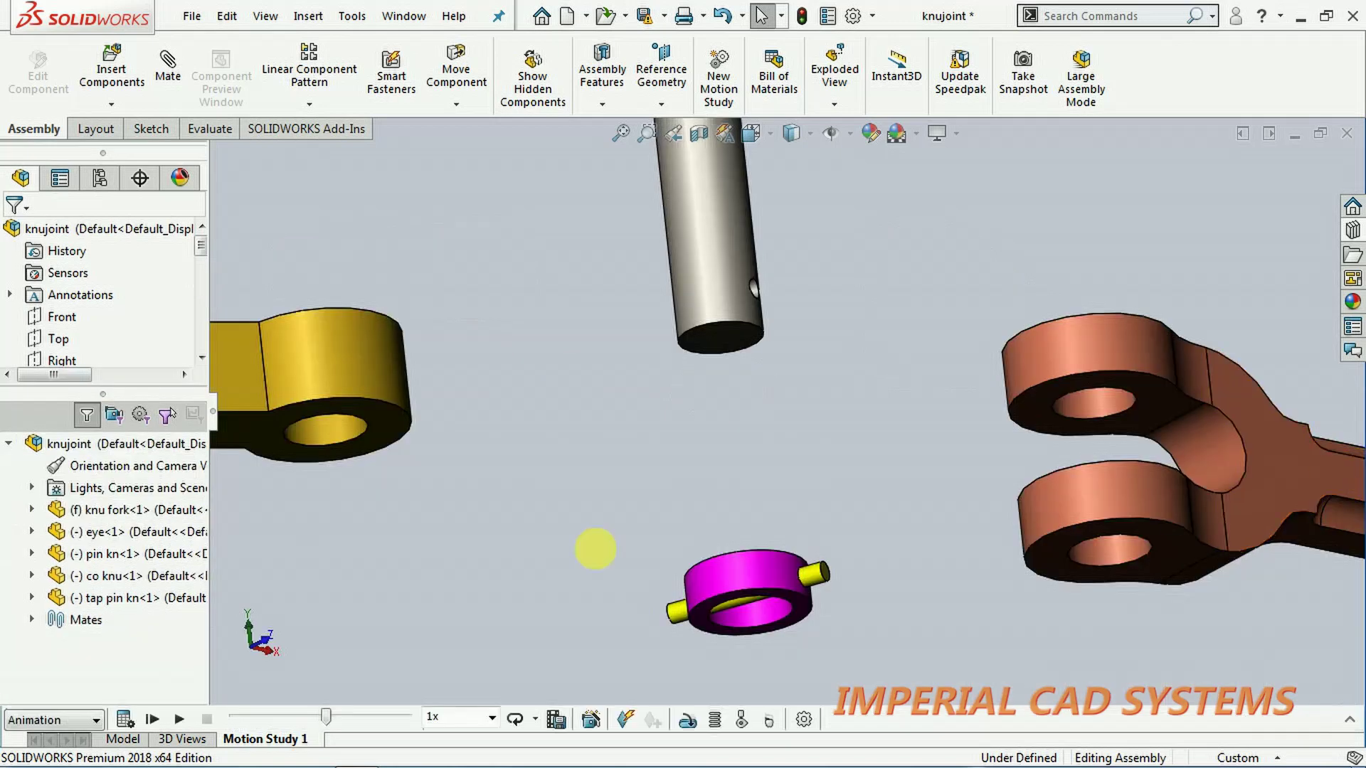
- Play the looping animation, switch to 5x speed, stop it, and return to the Model tab
{"action": "left_click", "coordinate": [178, 721]}
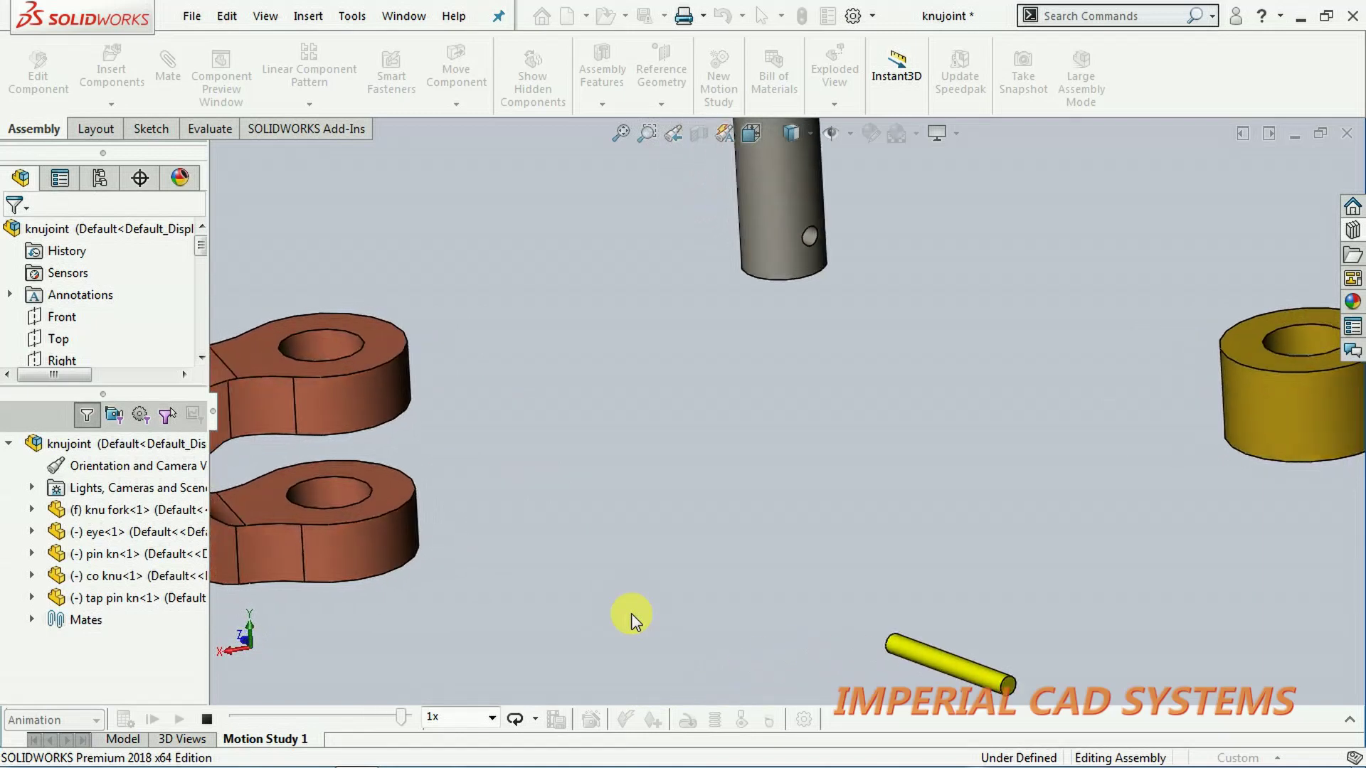
{"action": "left_click", "coordinate": [491, 718]}
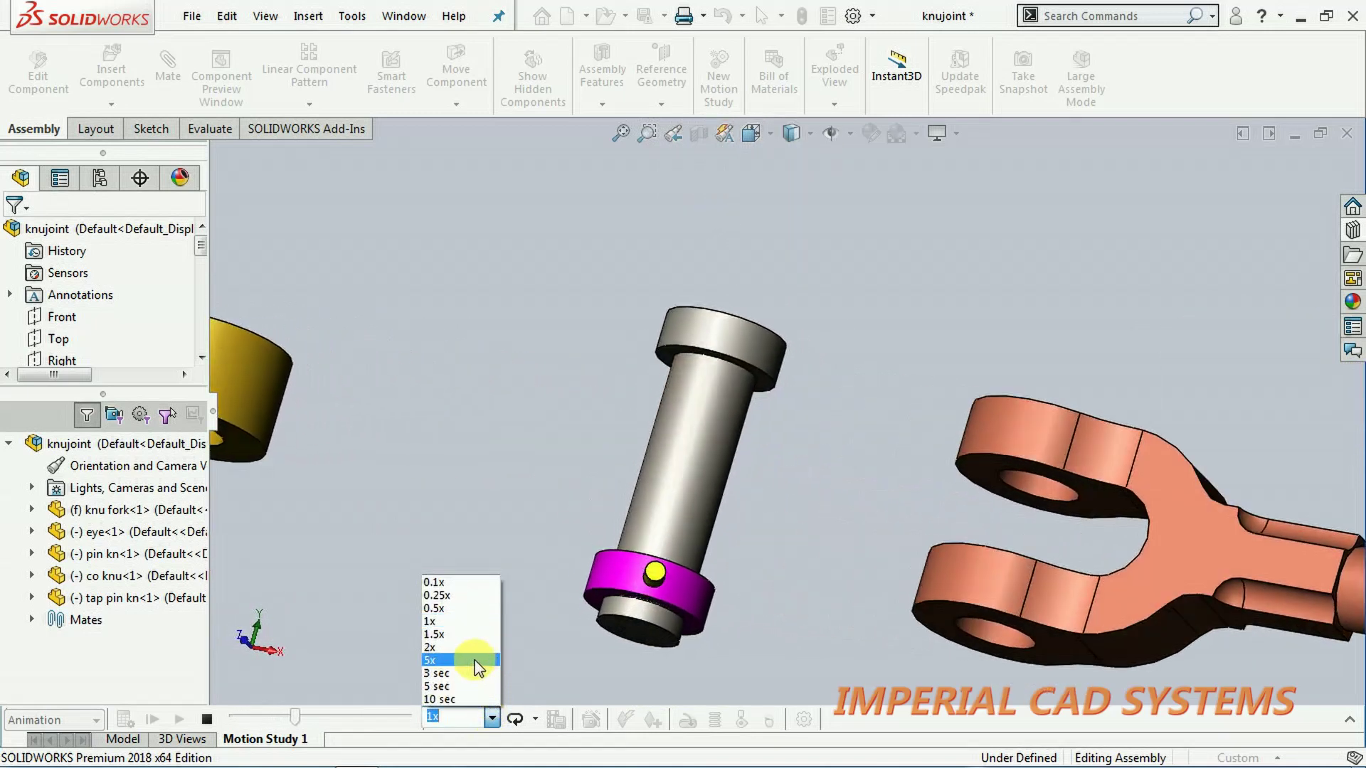
{"action": "left_click", "coordinate": [472, 660]}
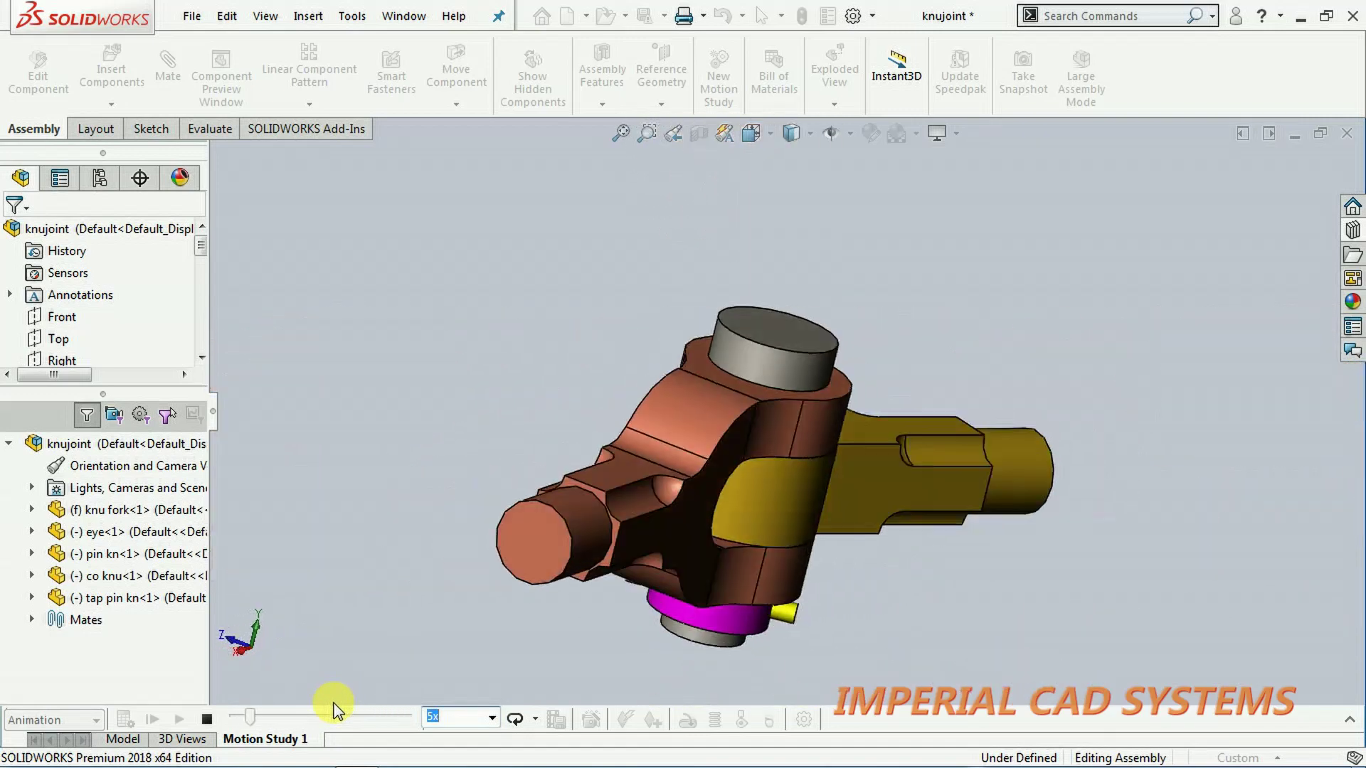
{"action": "left_click", "coordinate": [207, 720]}
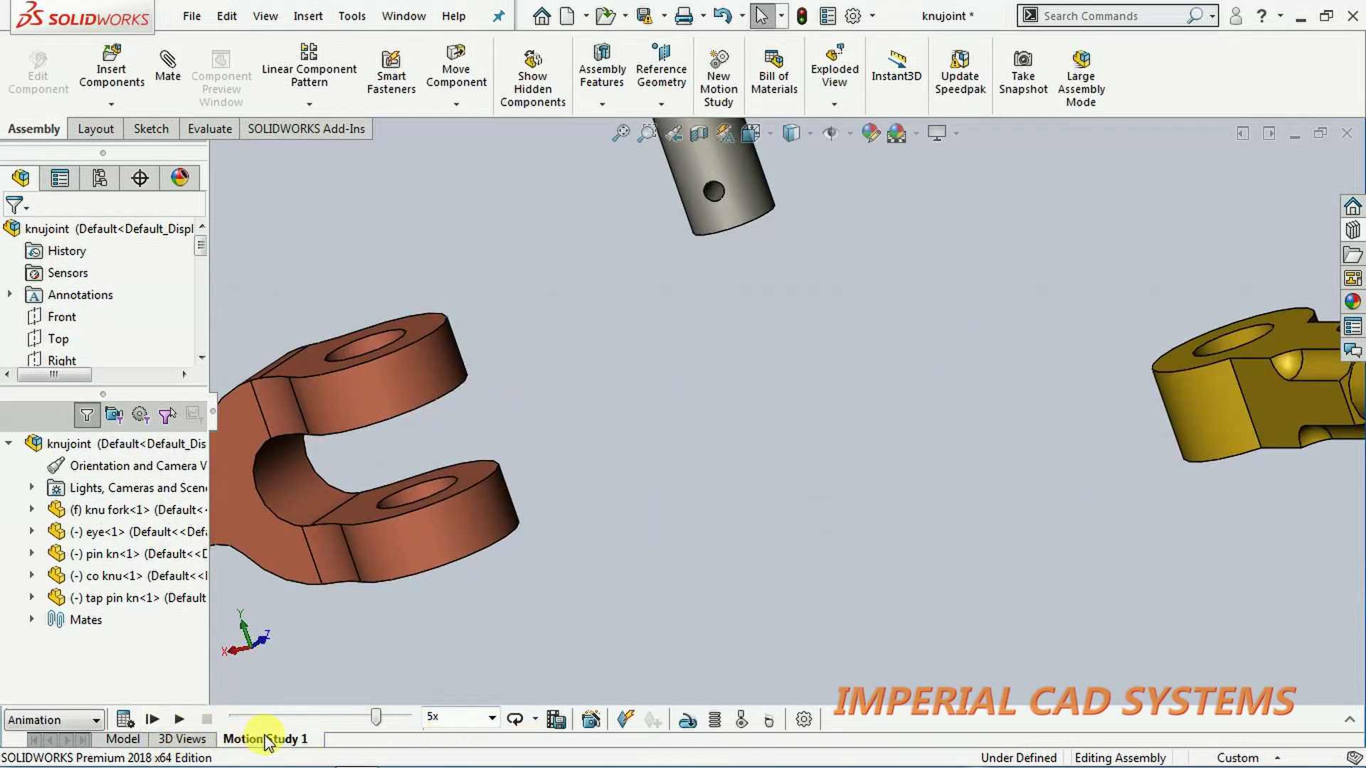
{"action": "left_click", "coordinate": [122, 740]}
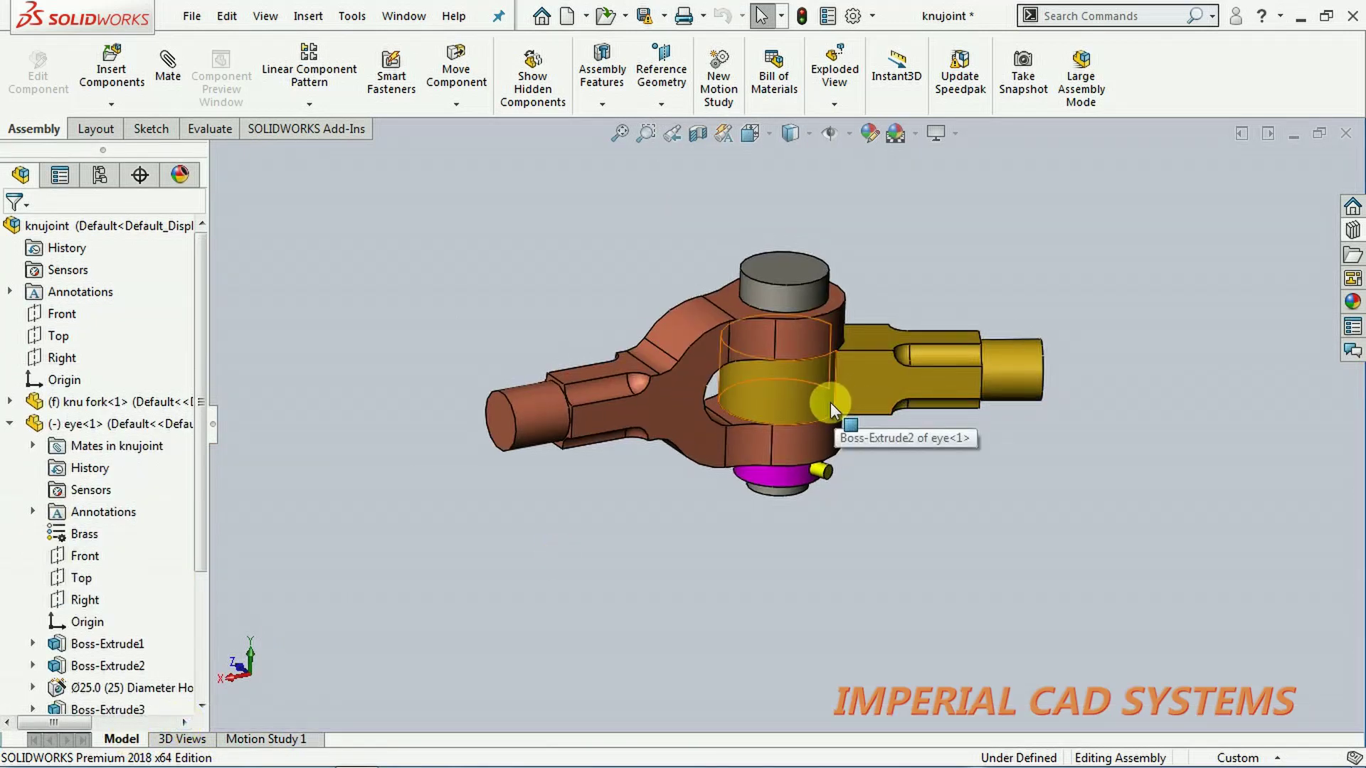
{"action": "scroll", "coordinate": [797, 399], "scroll_direction": "down", "scroll_amount": 2}
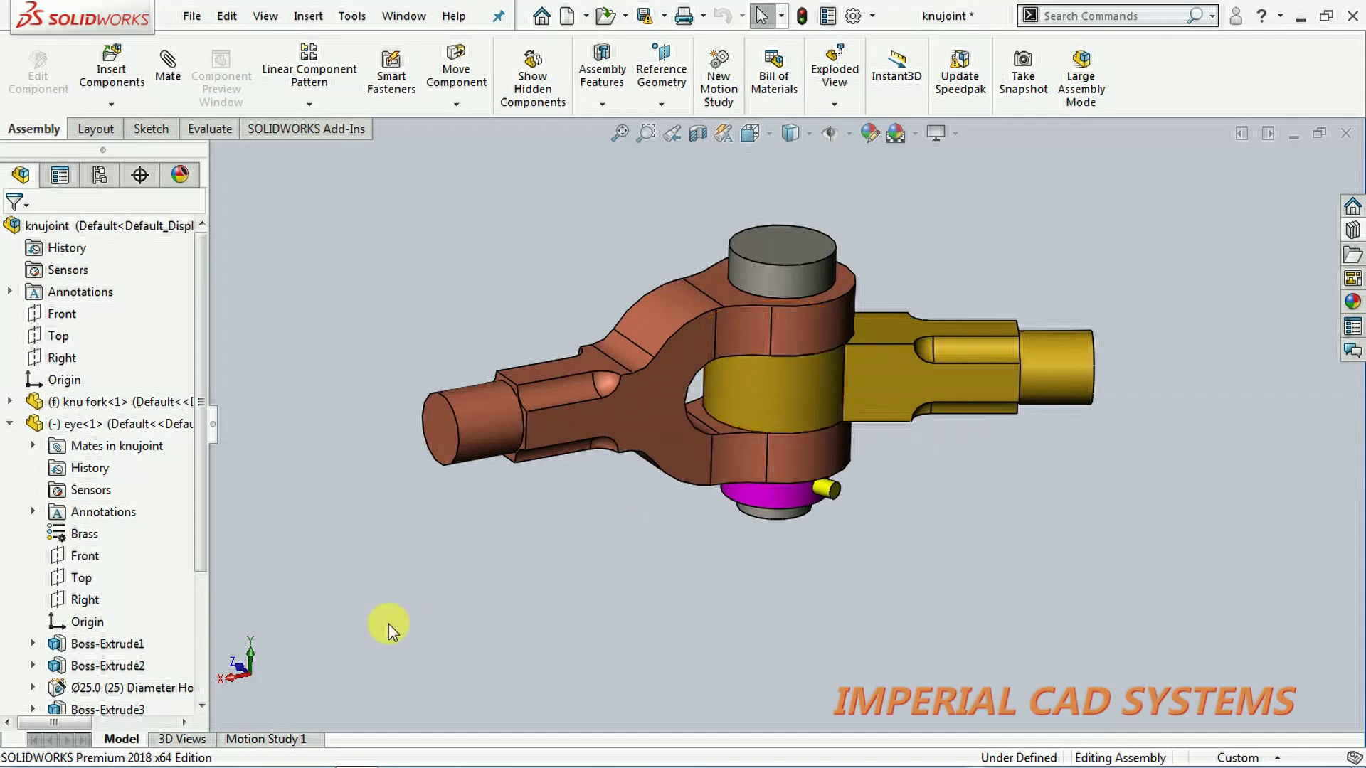